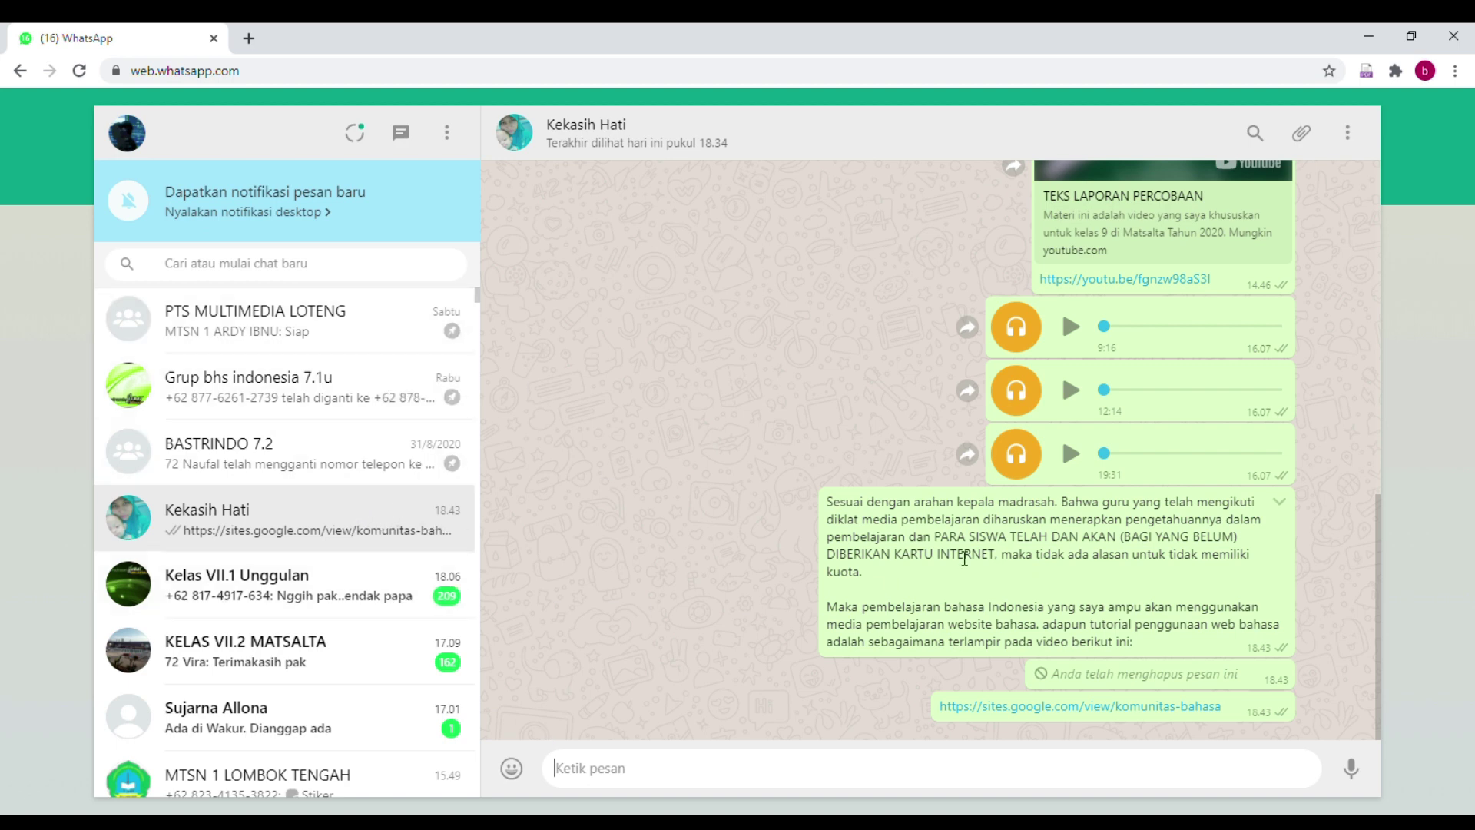
Select the madrasah's announcement that Indonesian lessons will use the class website
drag(828, 503, 1027, 670)
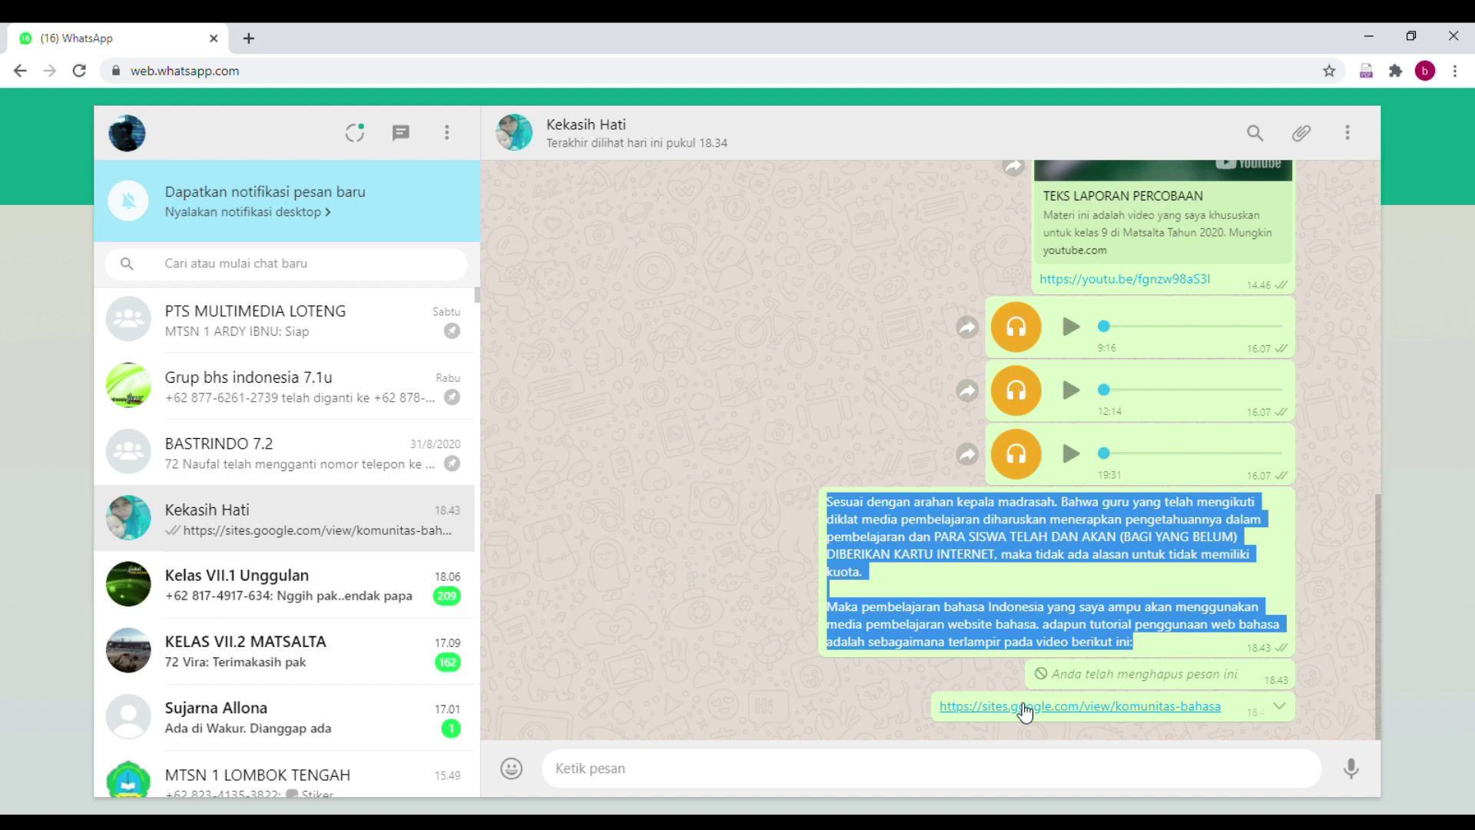
Open the sites.google.com class link from the chat and scroll through the home page
click(1025, 711)
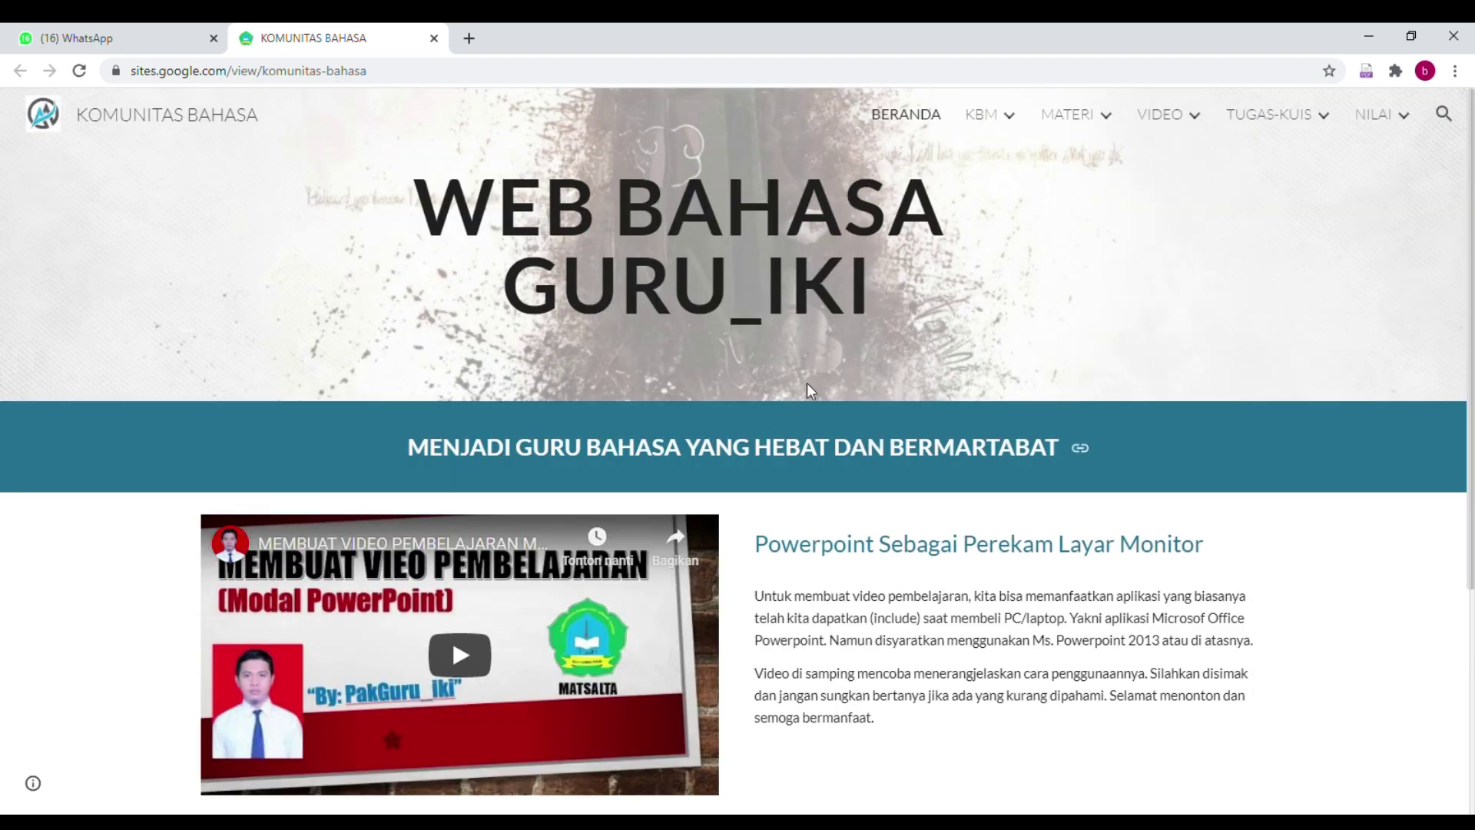
scroll(795, 465, down, 4)
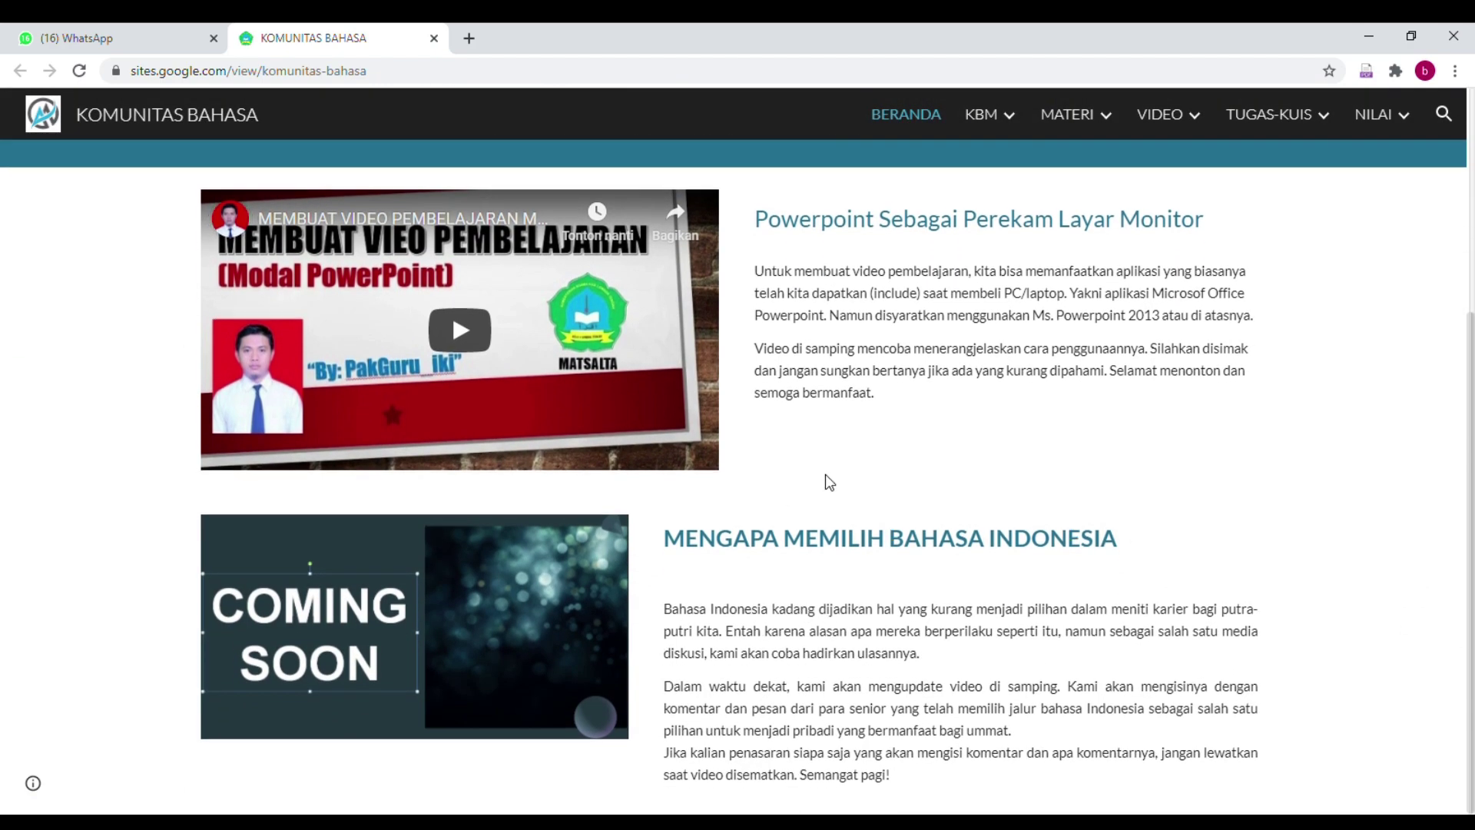
scroll(826, 480, up, 2)
scroll(826, 482, up, 2)
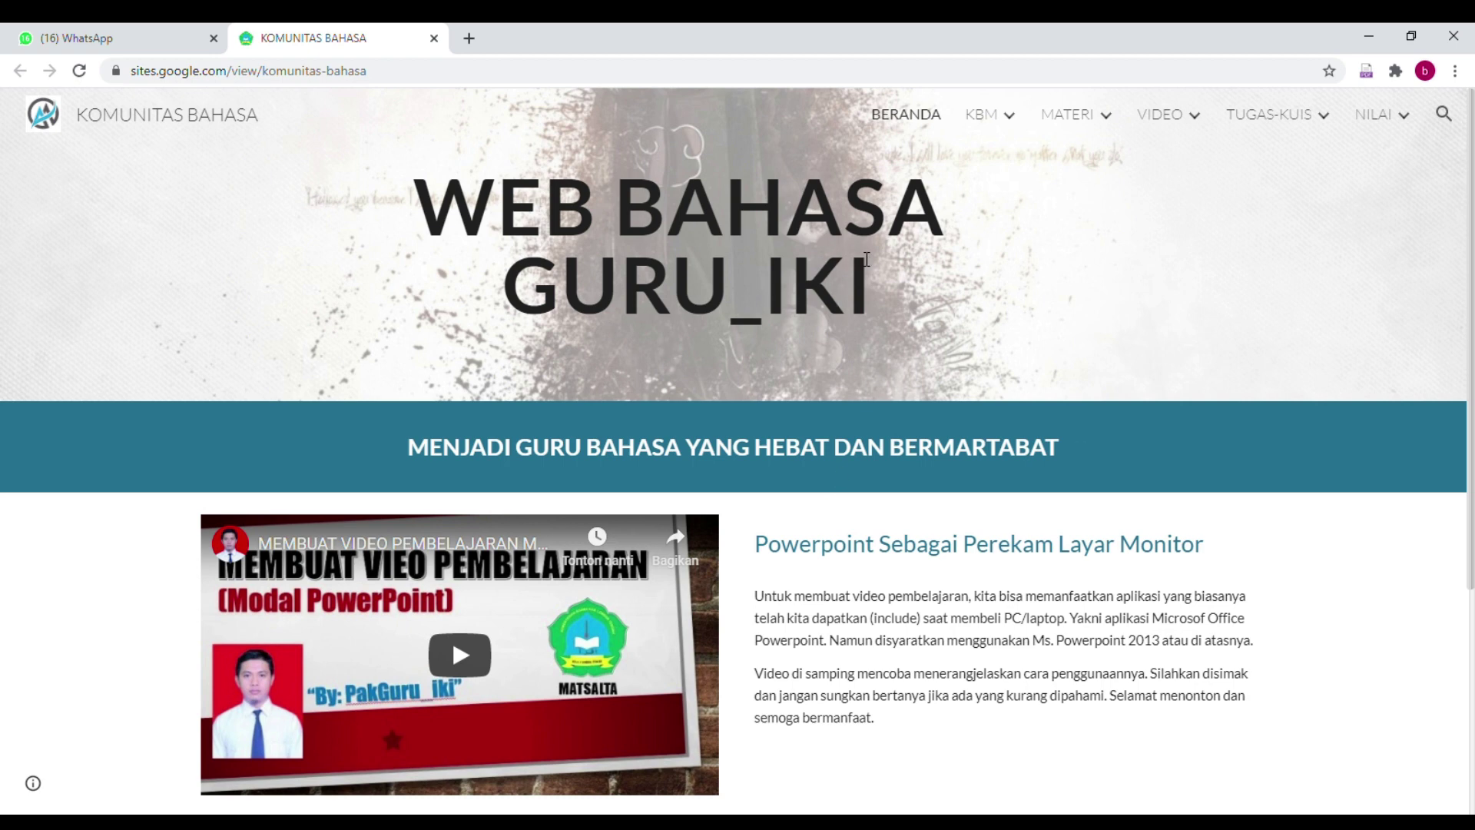
Look over the navigation menus and go to the KBM > KELAS 9 page
mouse_move(1335, 113)
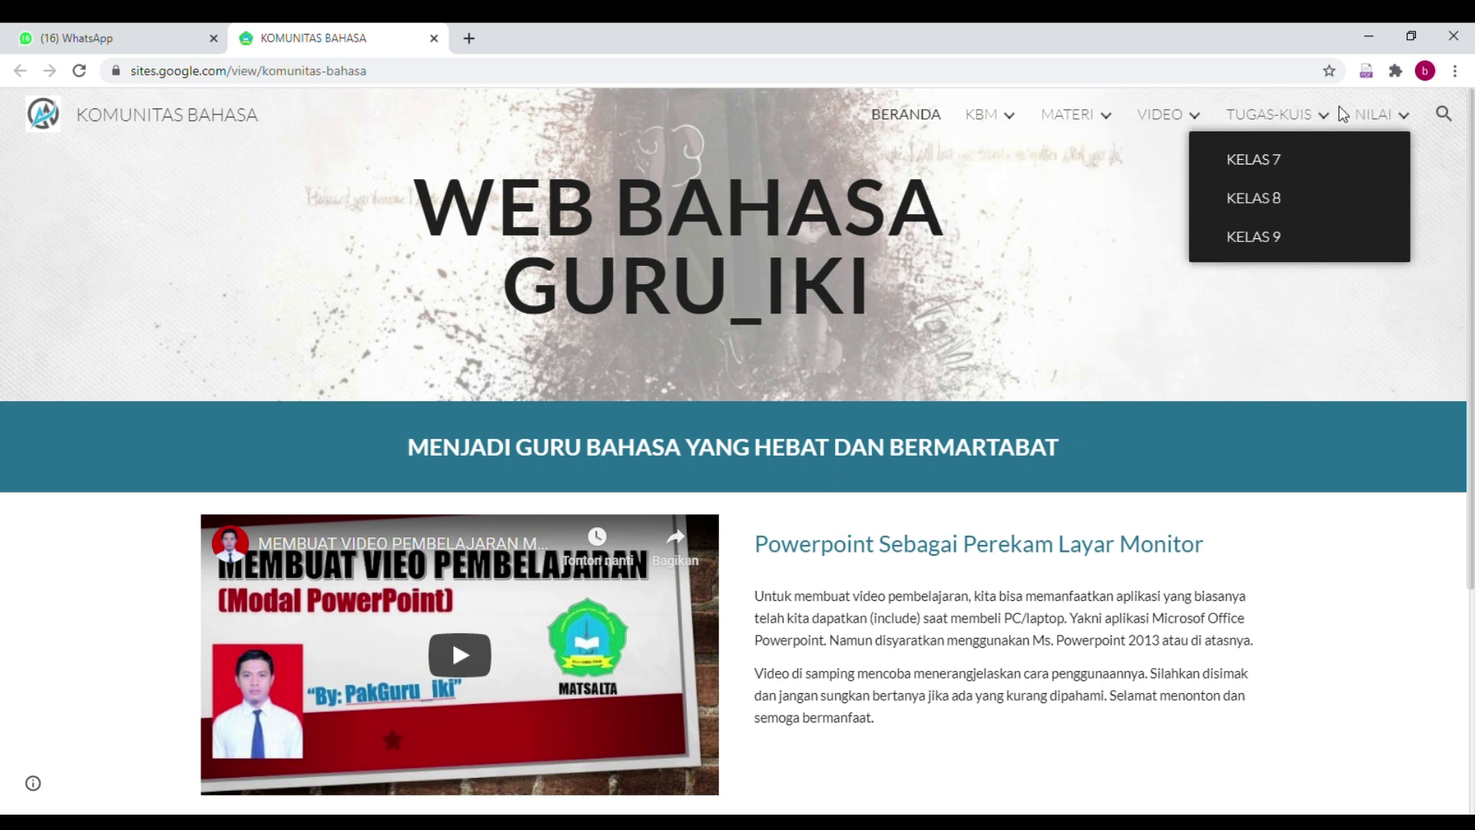
mouse_move(998, 129)
mouse_move(1070, 125)
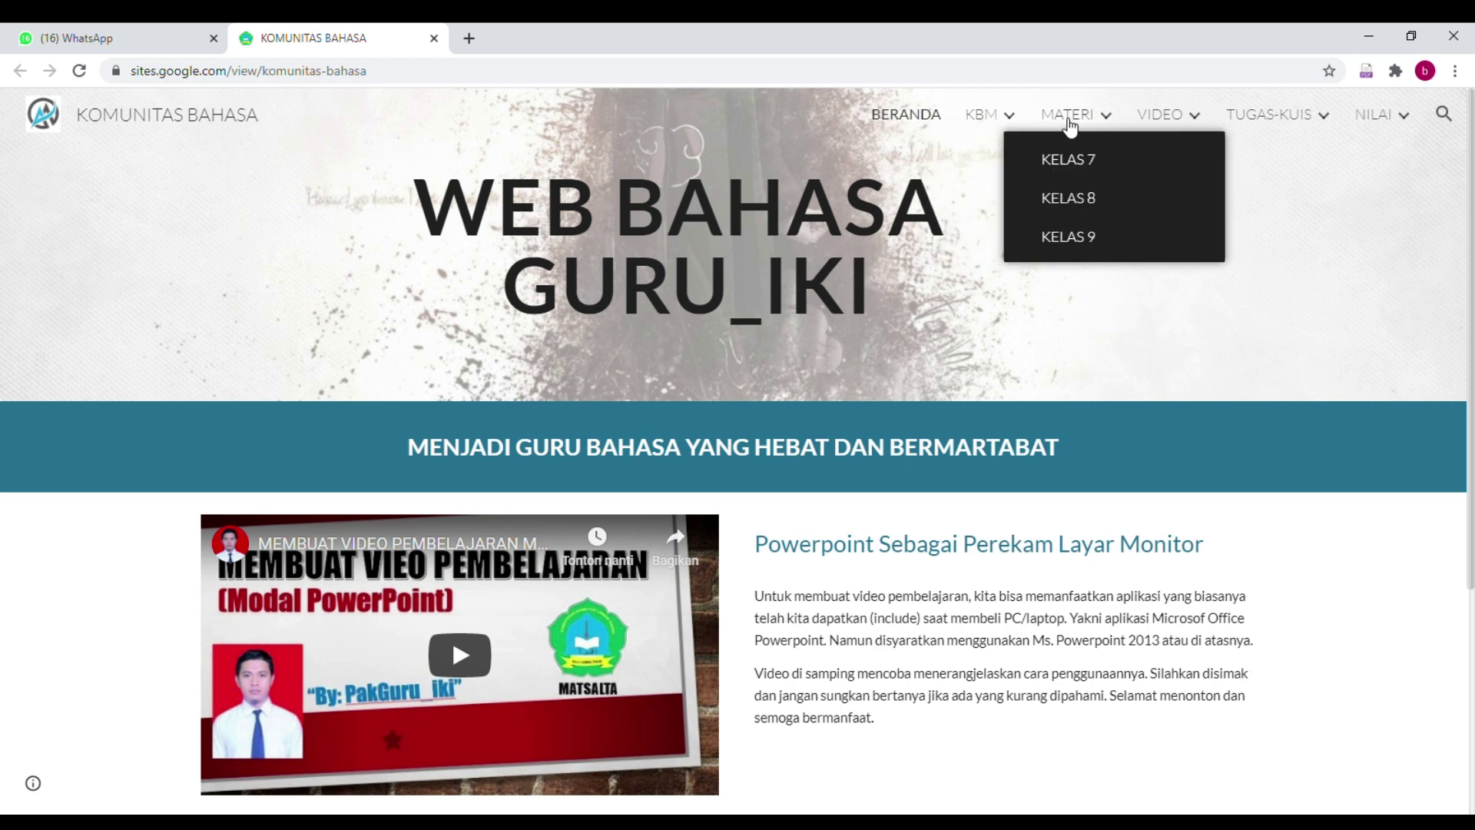
mouse_move(1233, 121)
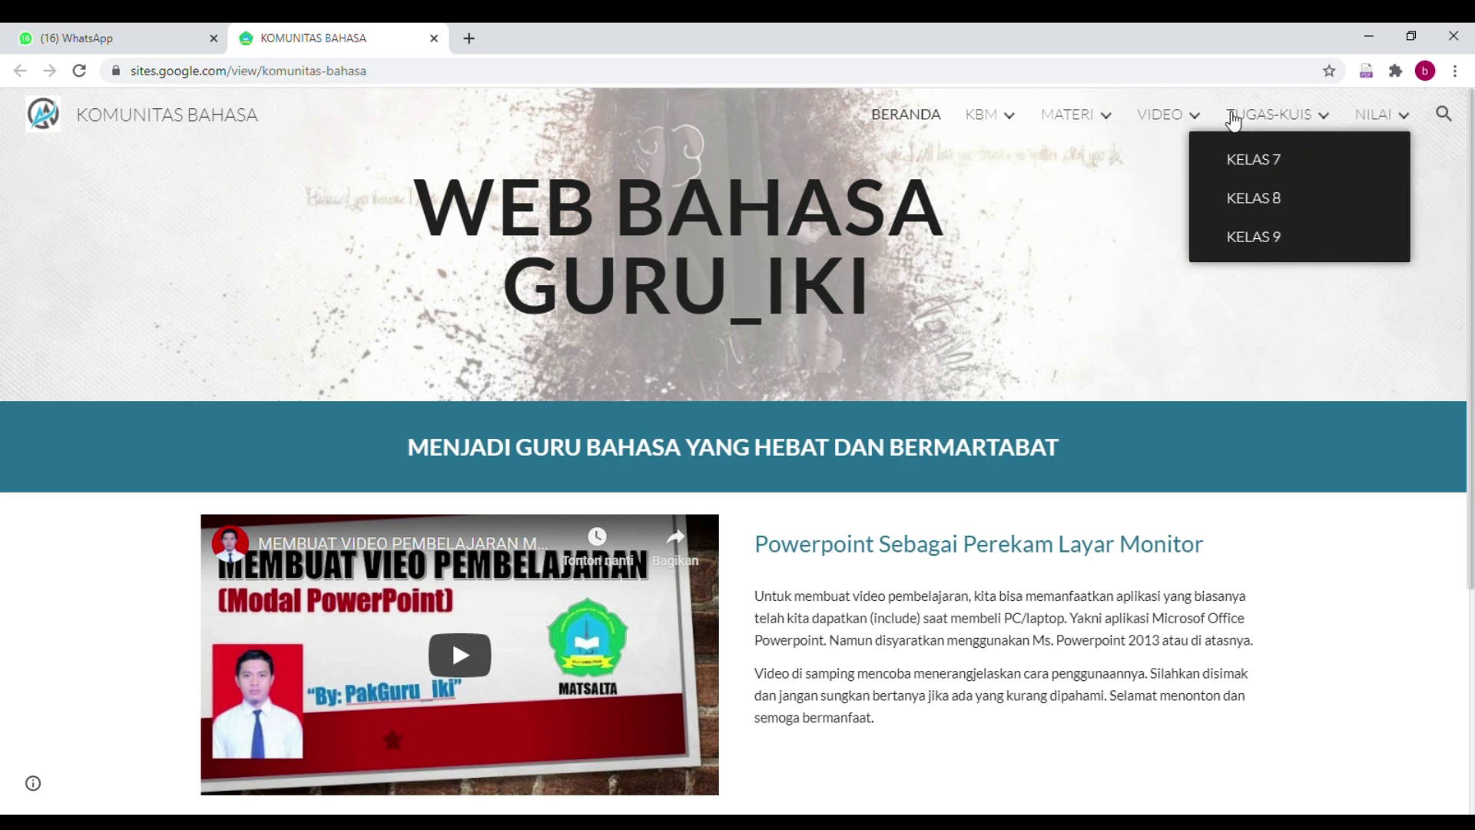
mouse_move(1116, 126)
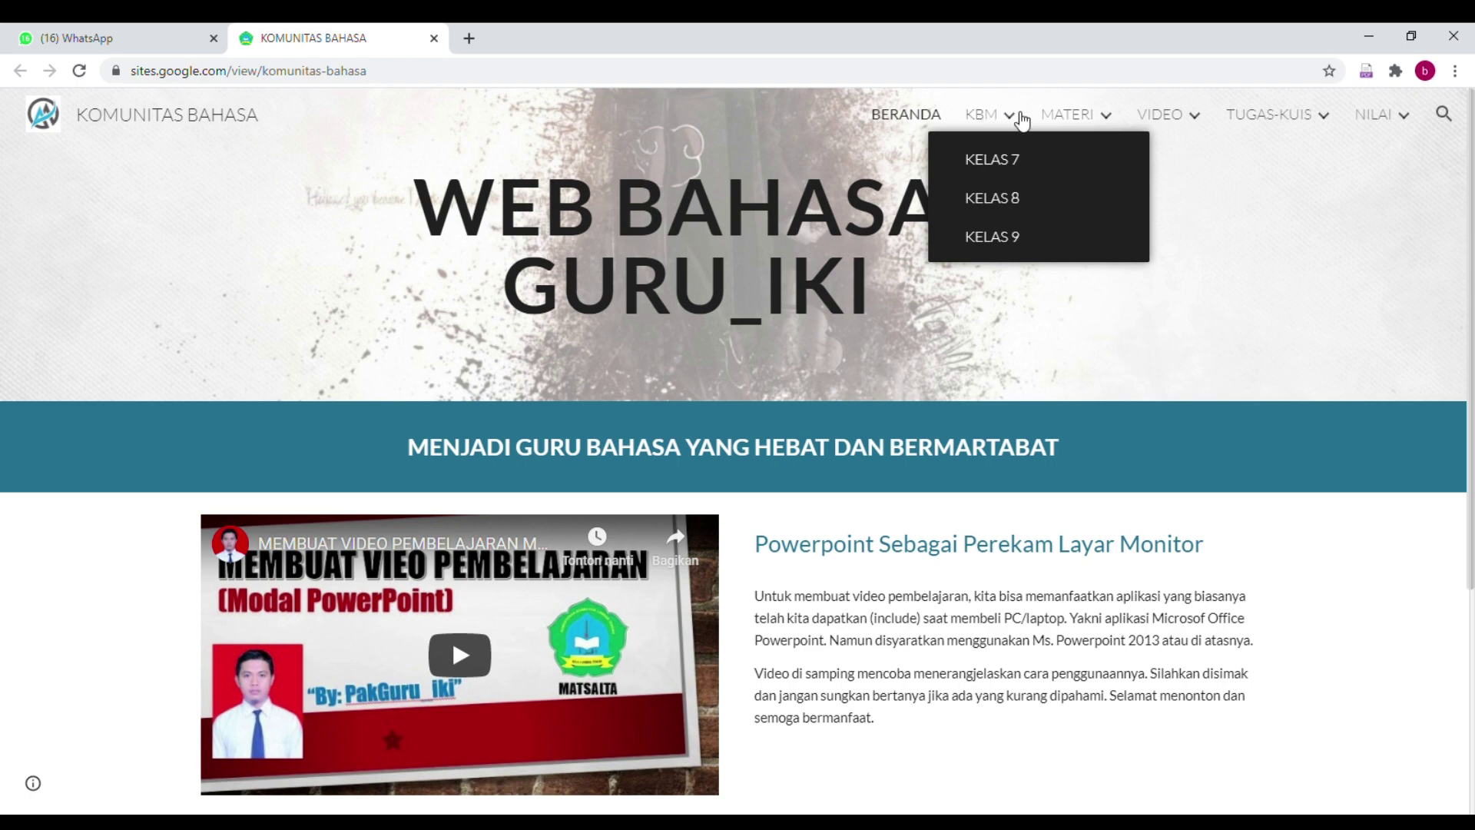
click(1013, 240)
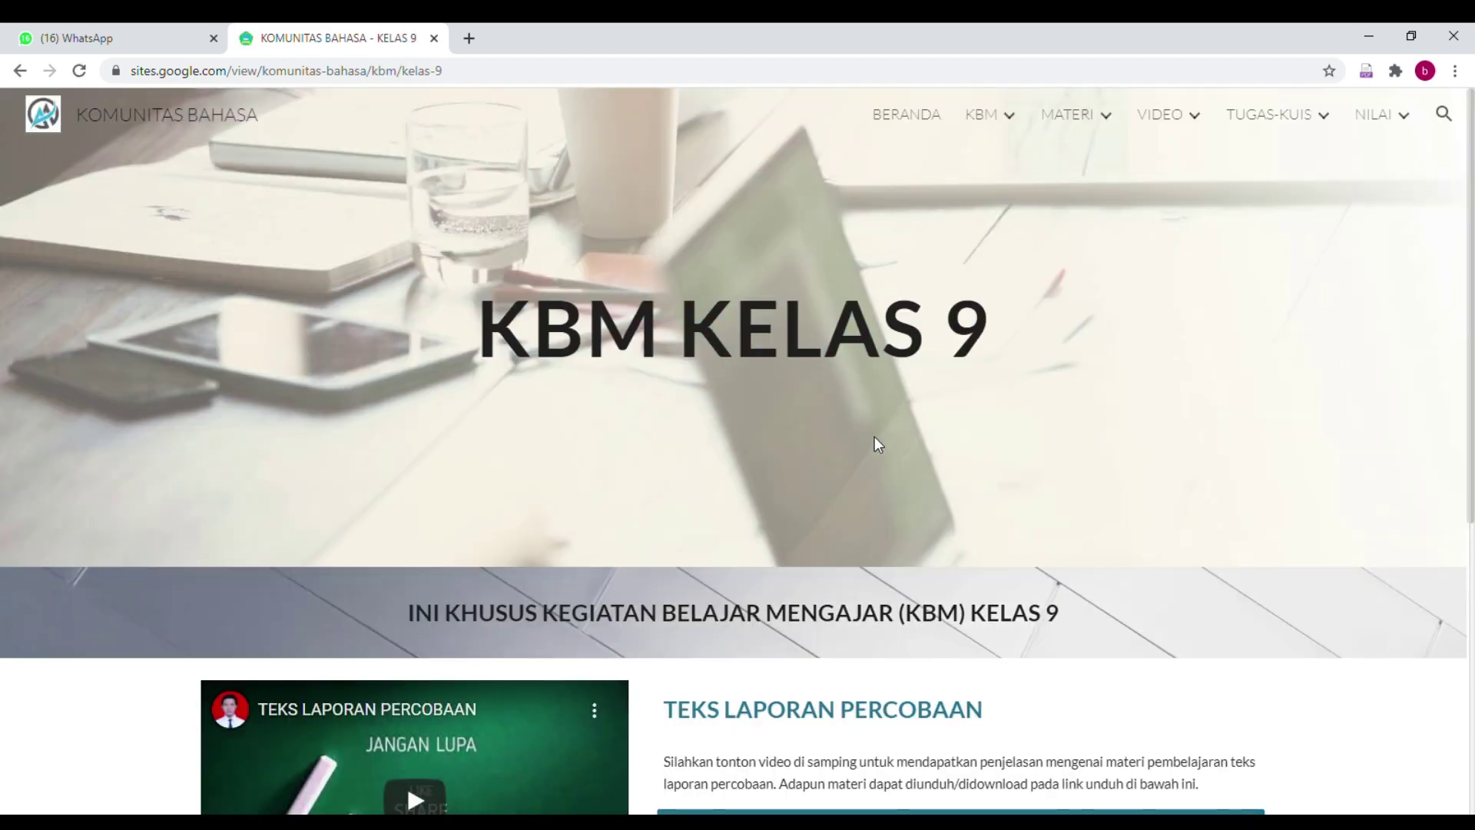
Play and pause the Teks Laporan Percobaan video, then open the Unduh Materi TLP material
scroll(876, 438, down, 5)
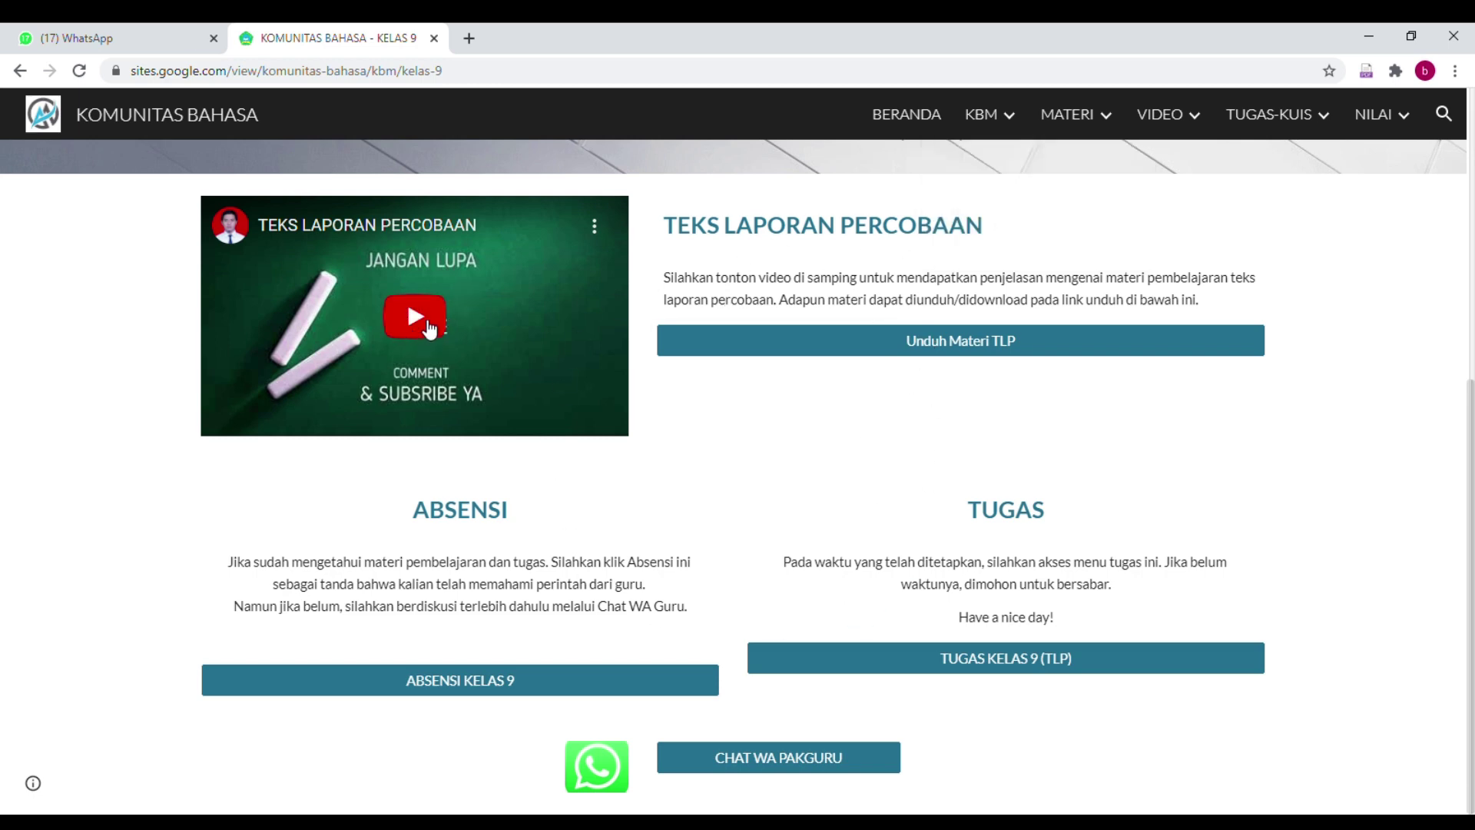
click(414, 324)
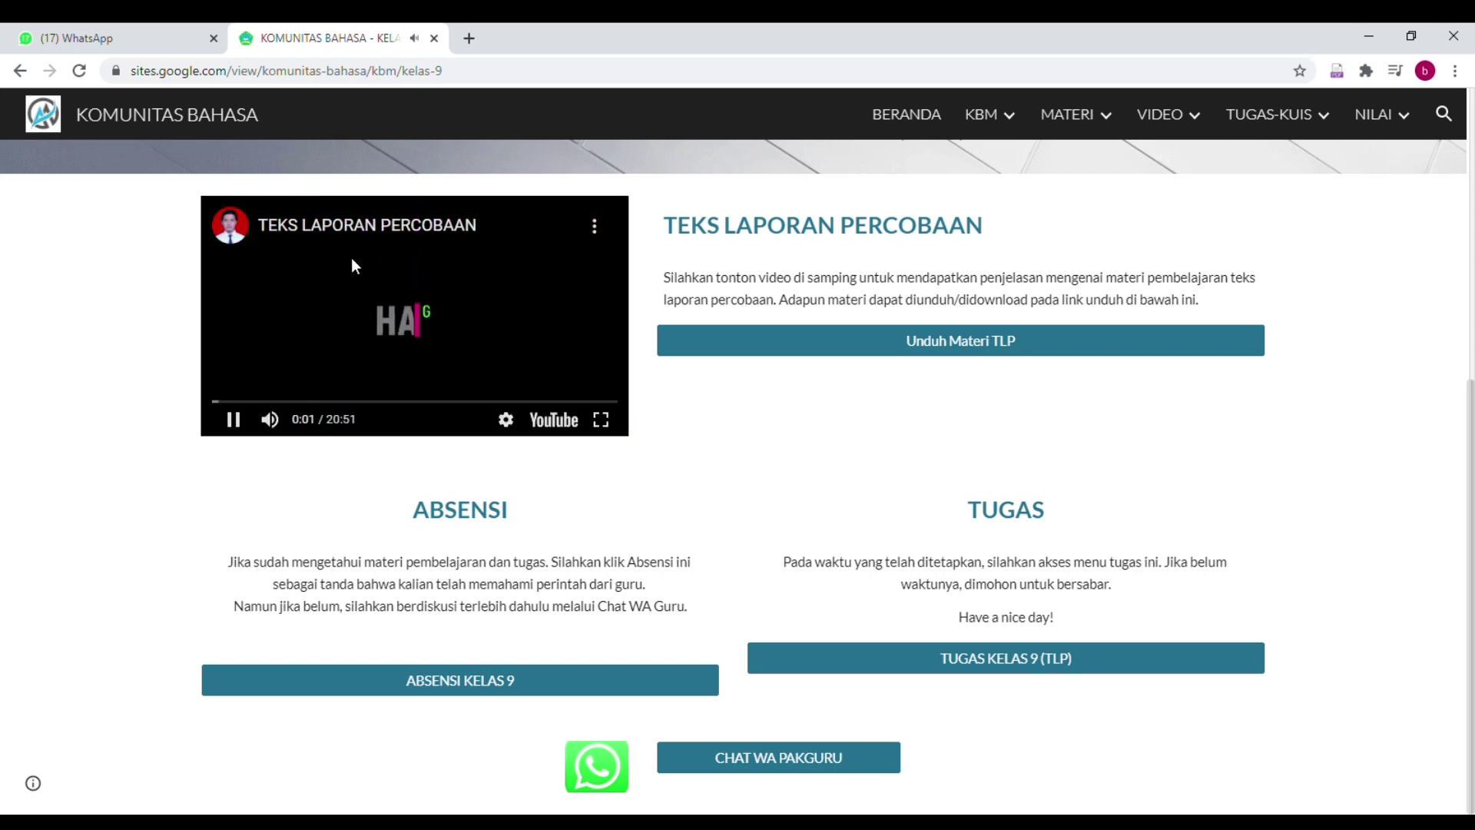
click(234, 420)
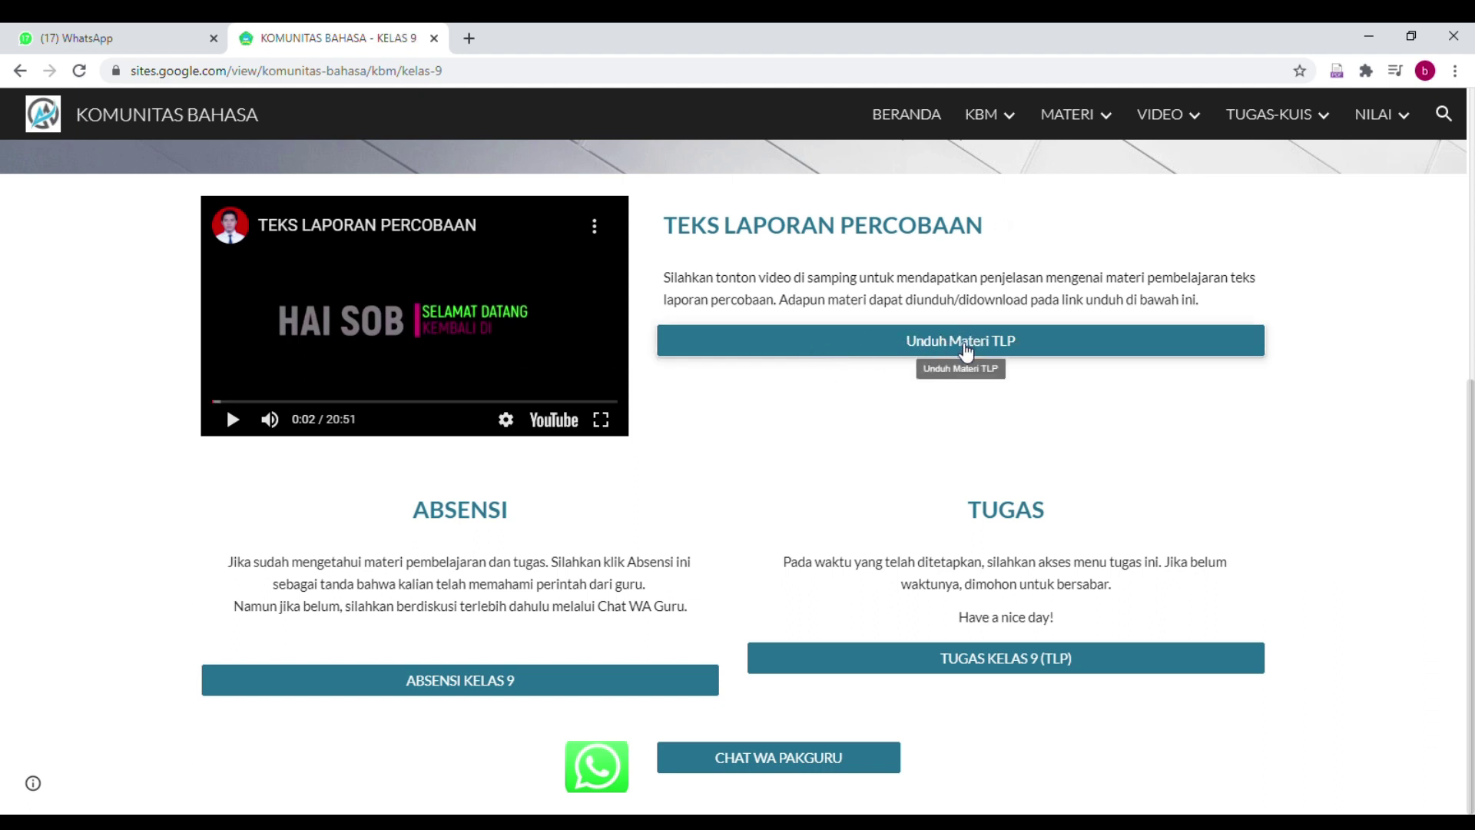
click(964, 348)
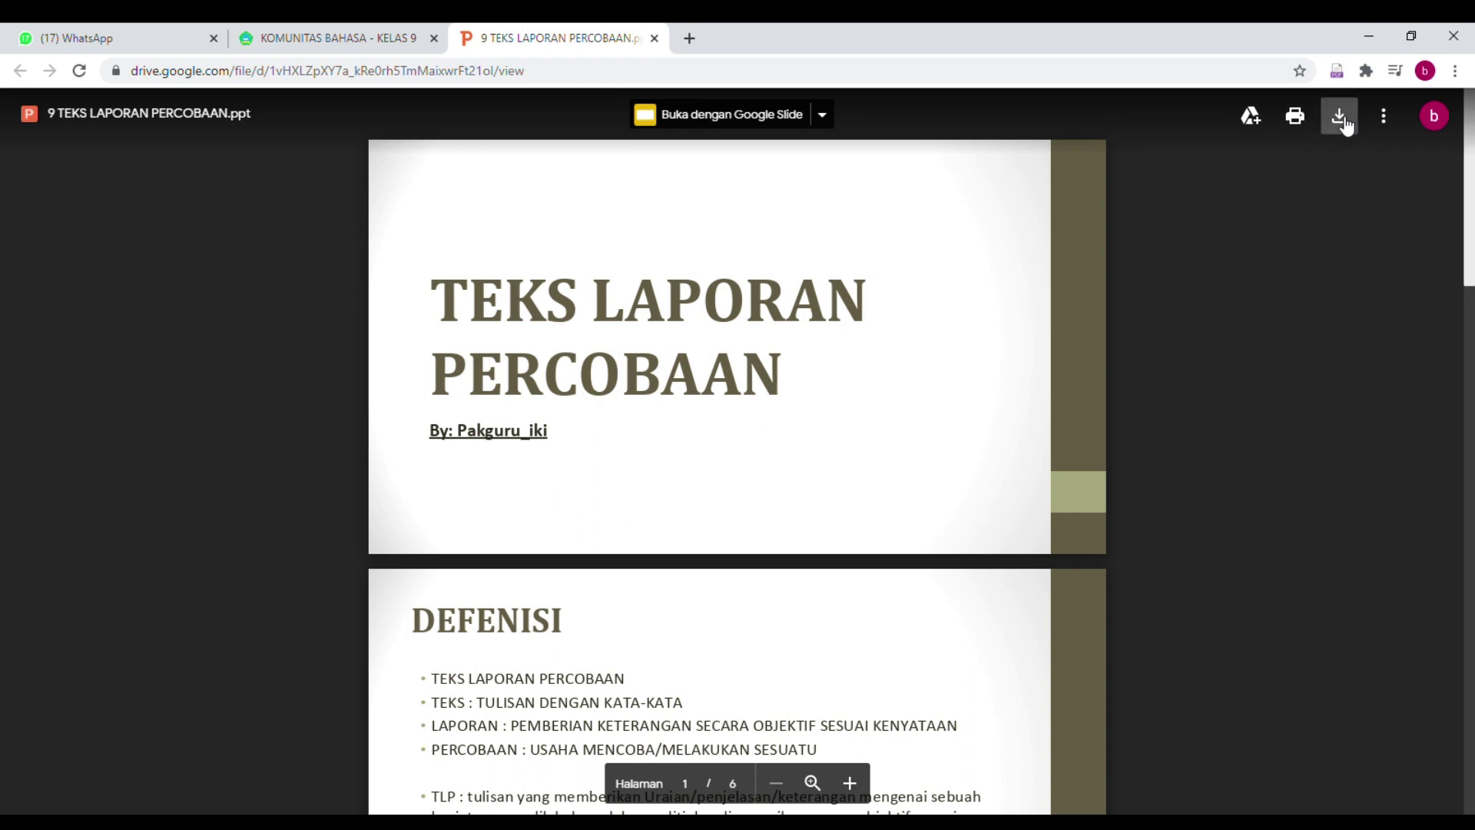
Download 9 TEKS LAPORAN PERCOBAAN.ppt and close the Drive preview tab
click(1342, 116)
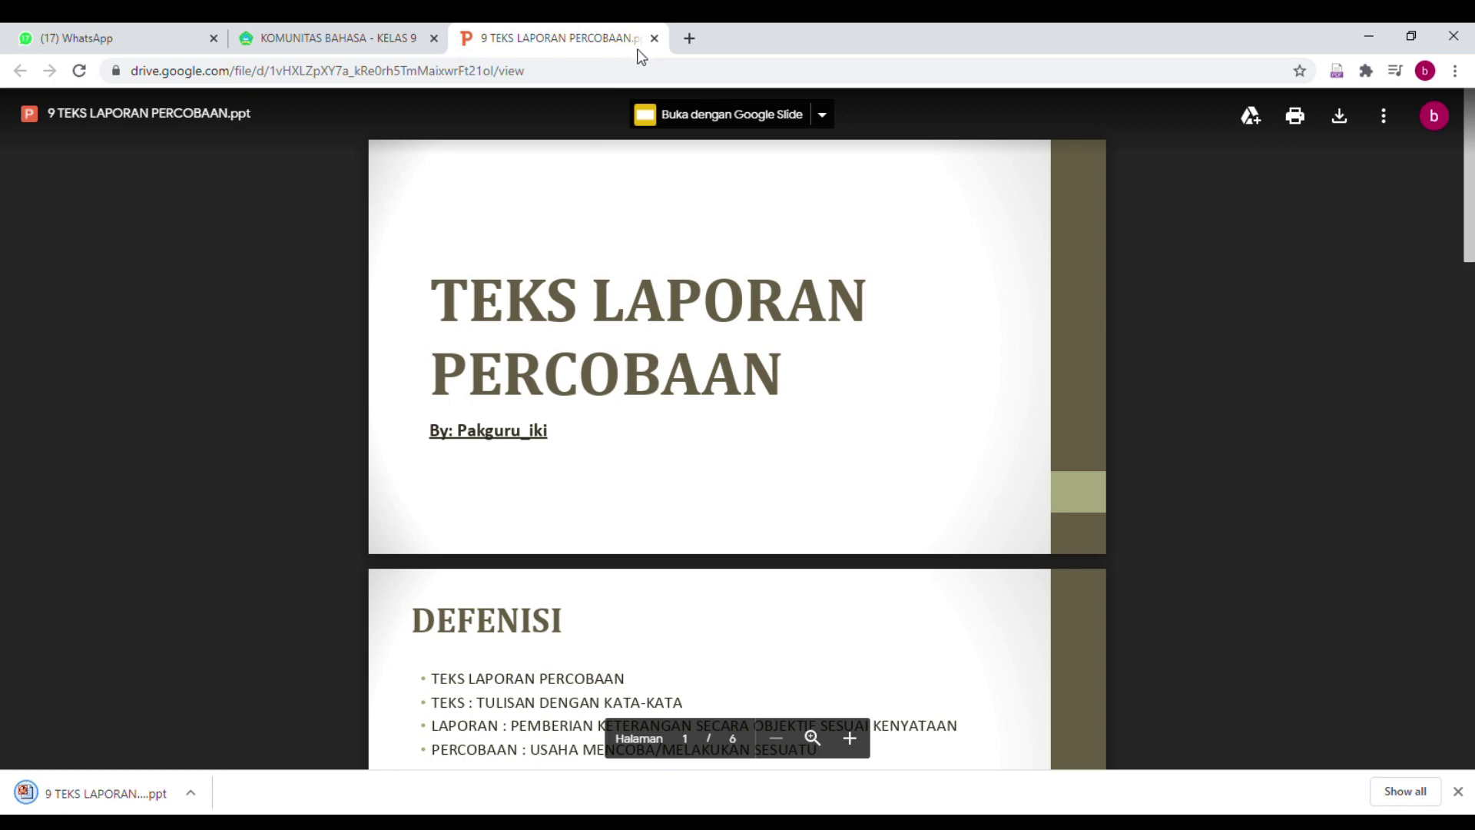
click(654, 38)
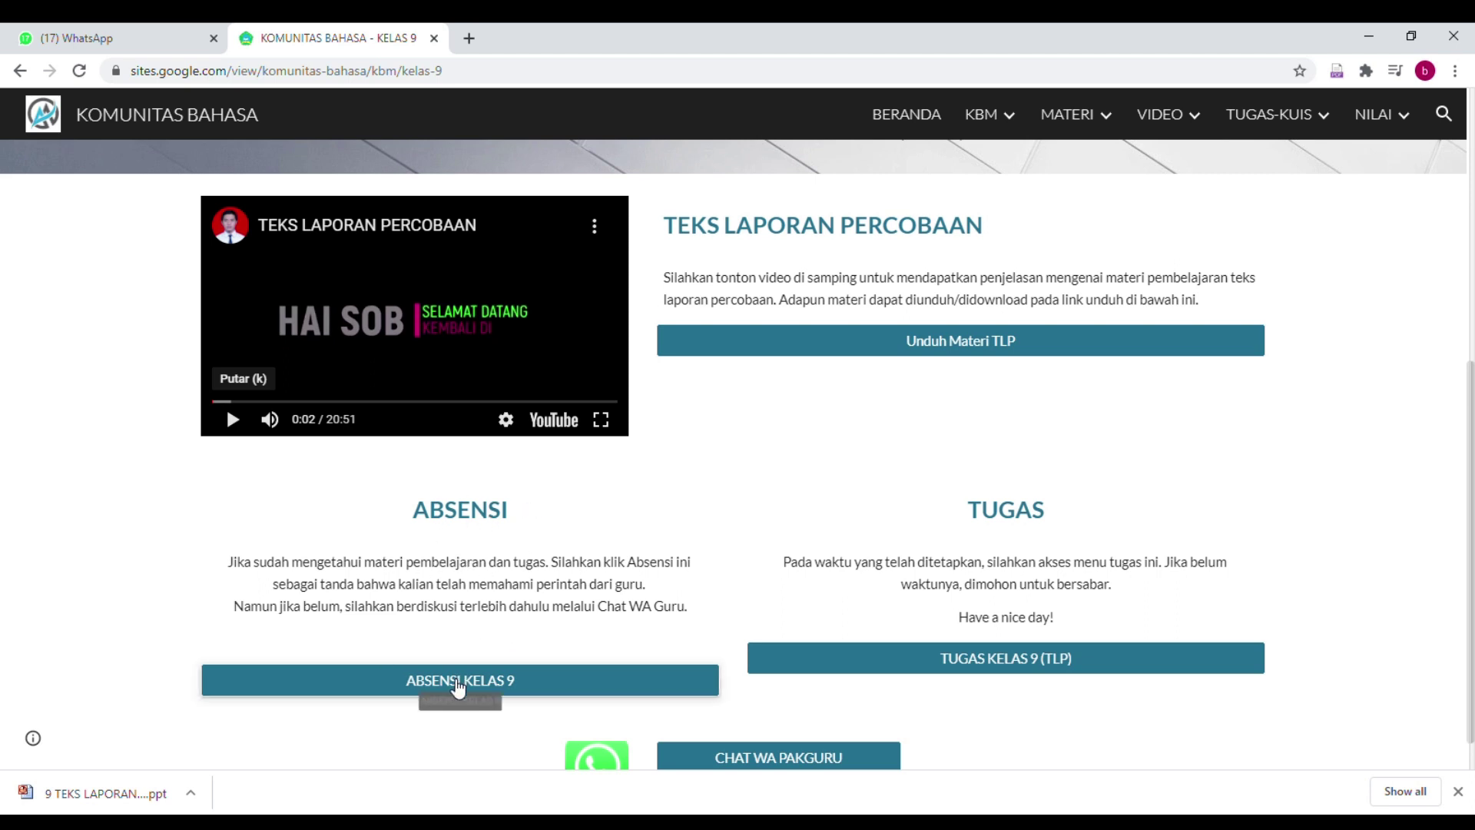
Open ABSENSI KELAS 9 and enter the student's full name and attendance number 200
click(458, 683)
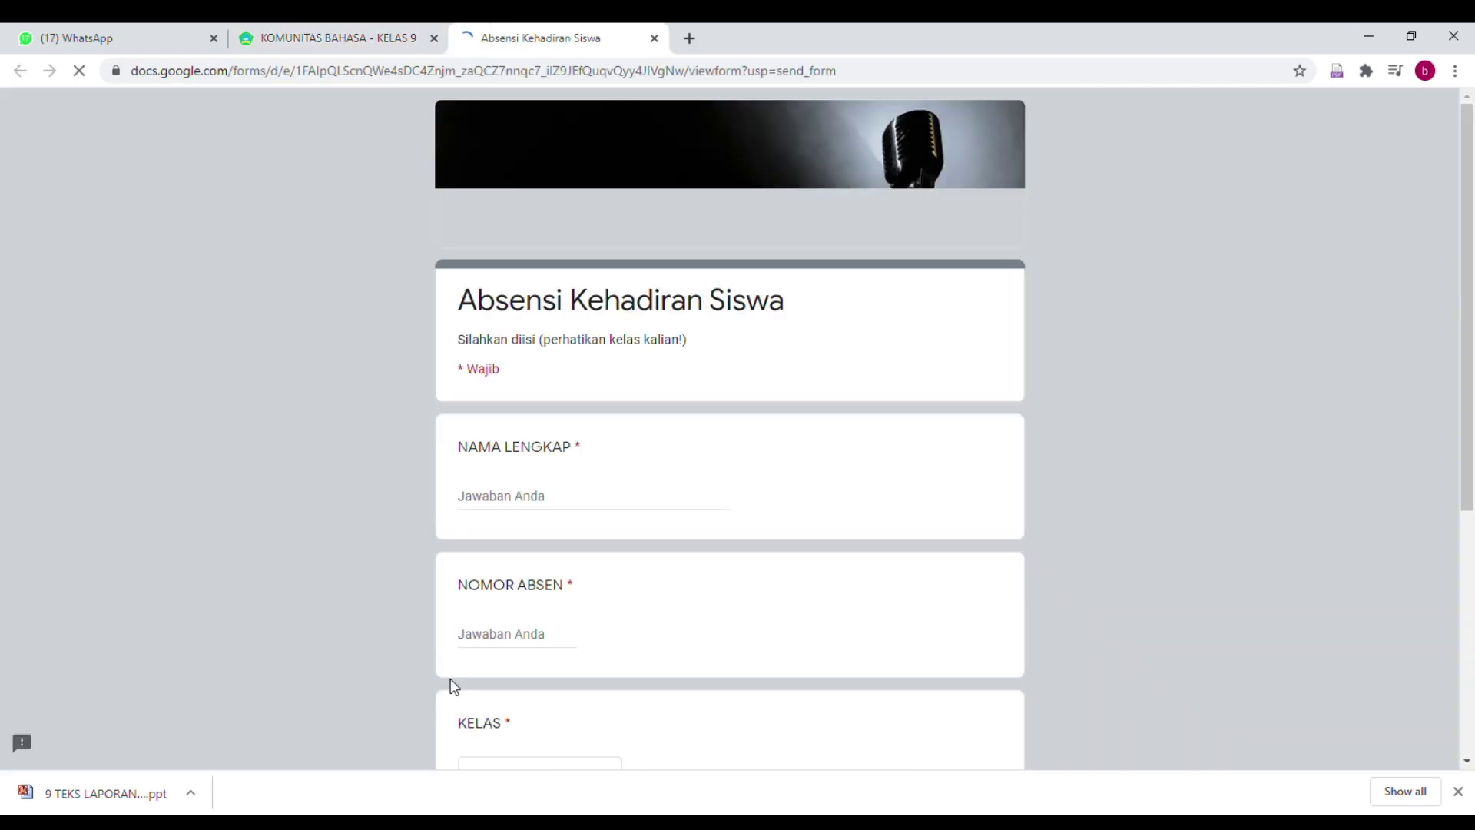
scroll(536, 415, down, 5)
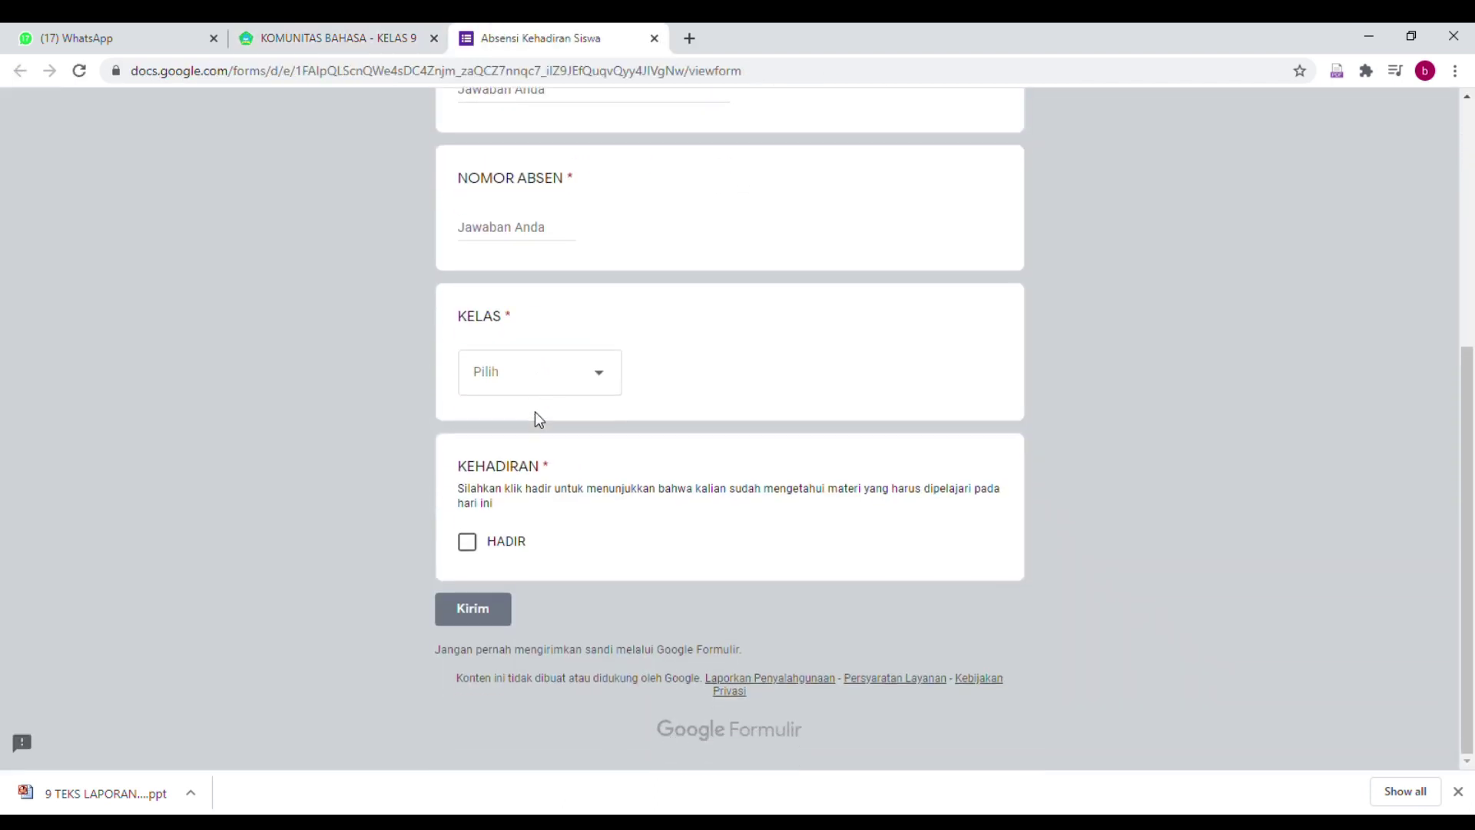
scroll(536, 415, up, 5)
click(540, 463)
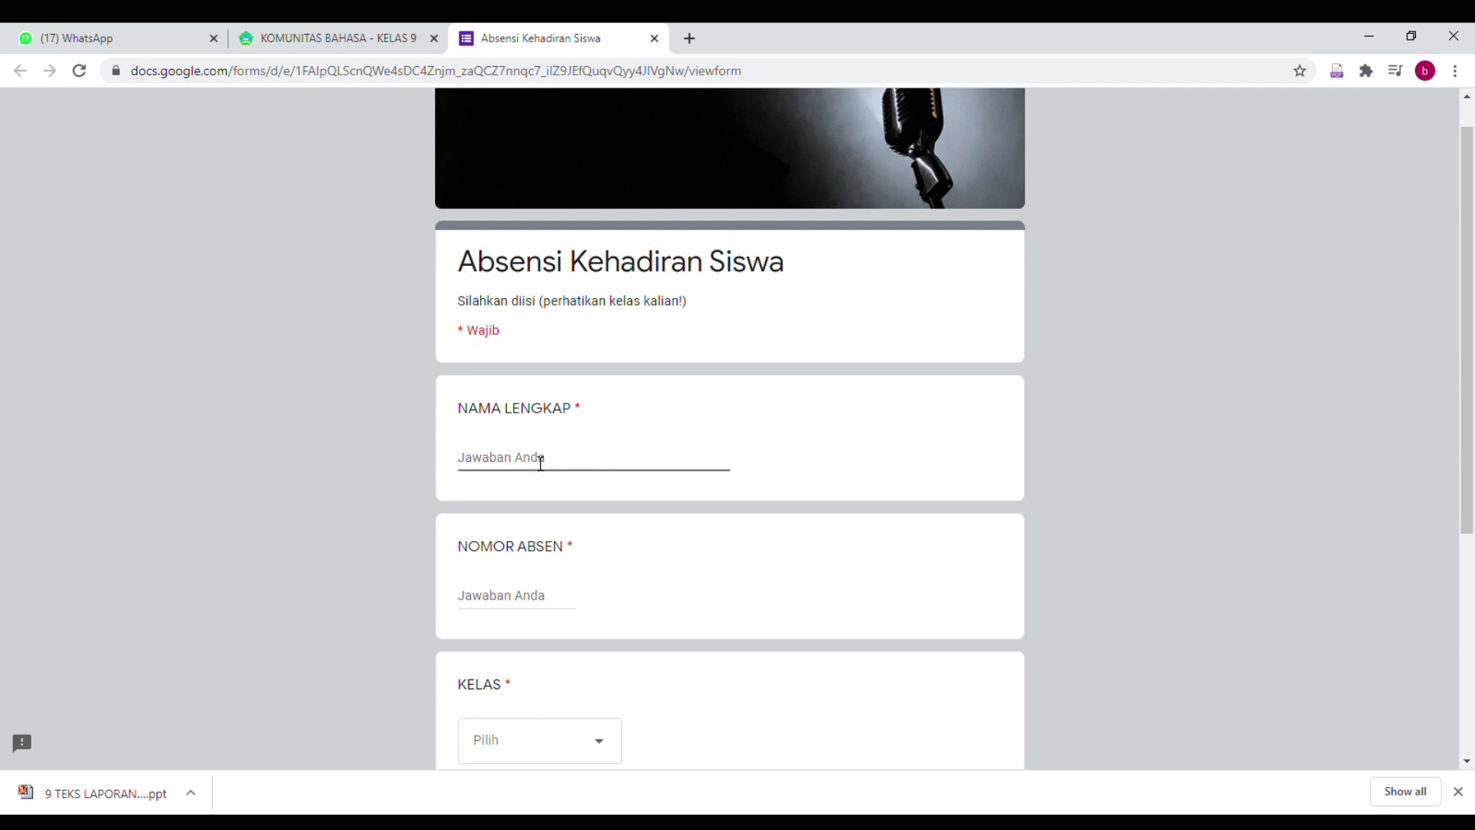
text(RIKI SUNARIA)
click(542, 600)
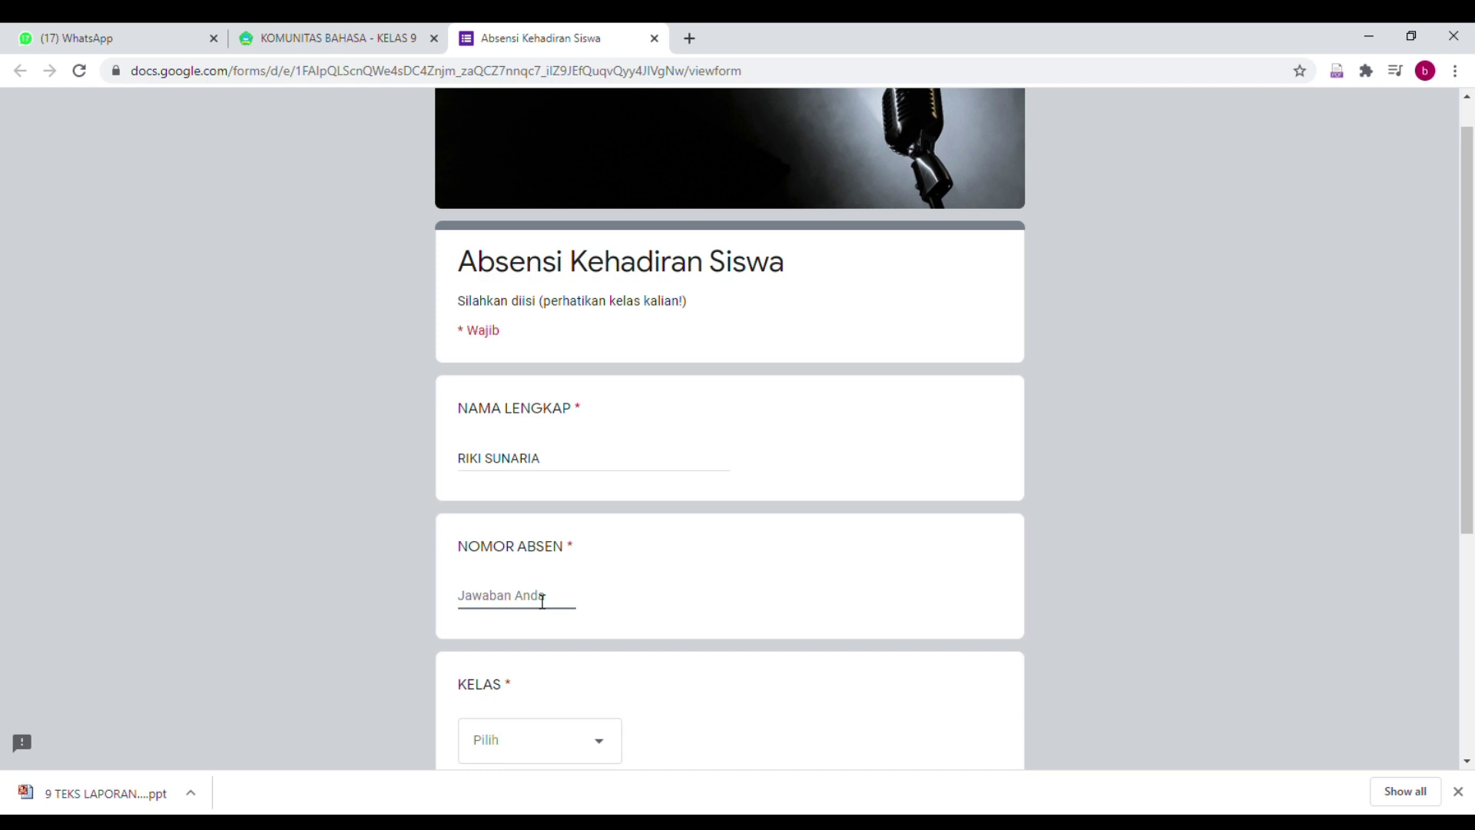
text(2005)
Choose class 9.8 REGULER, mark HADIR, submit, and close the form tab
scroll(542, 595, down, 3)
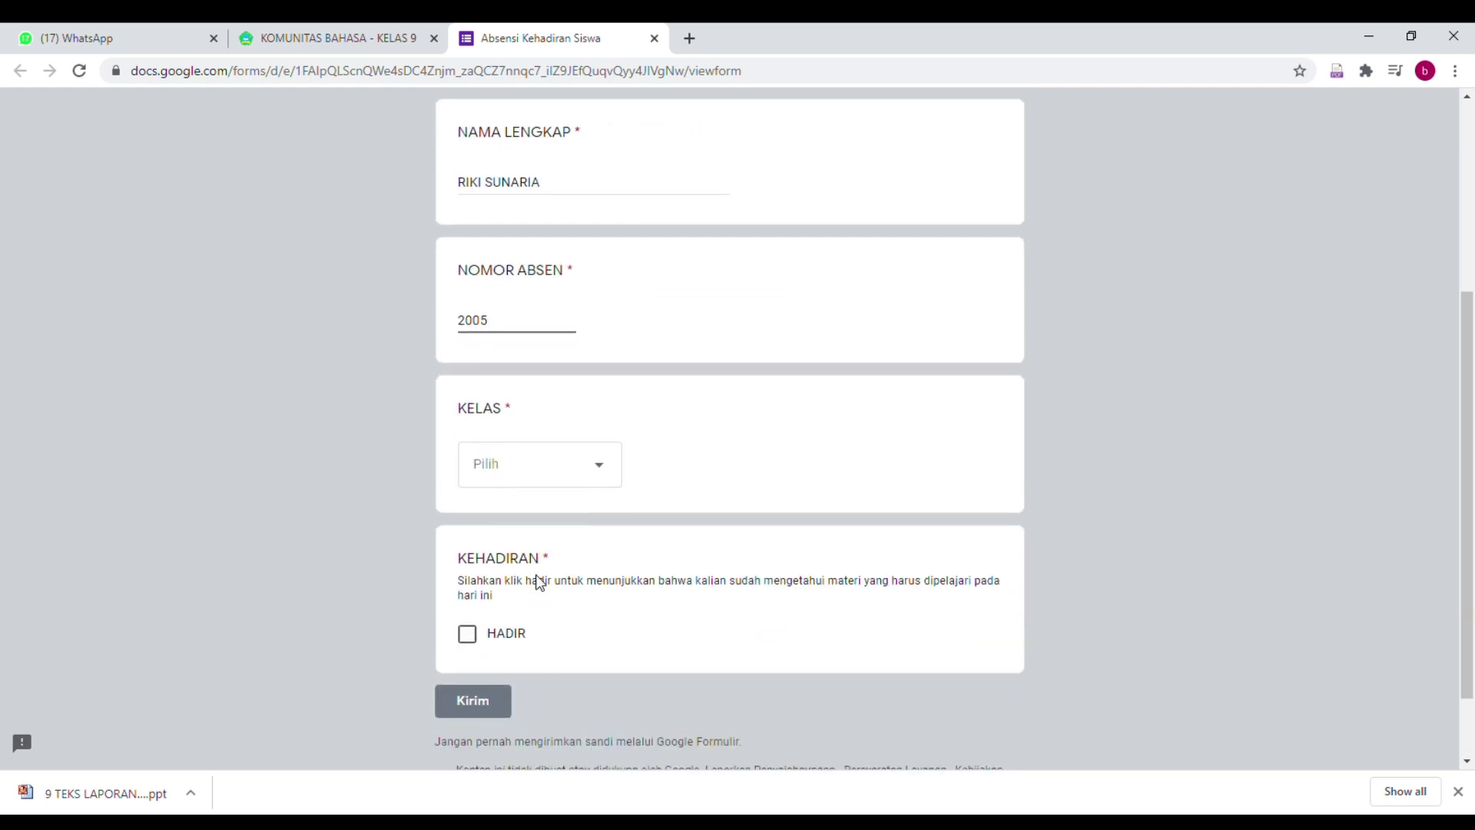
click(590, 486)
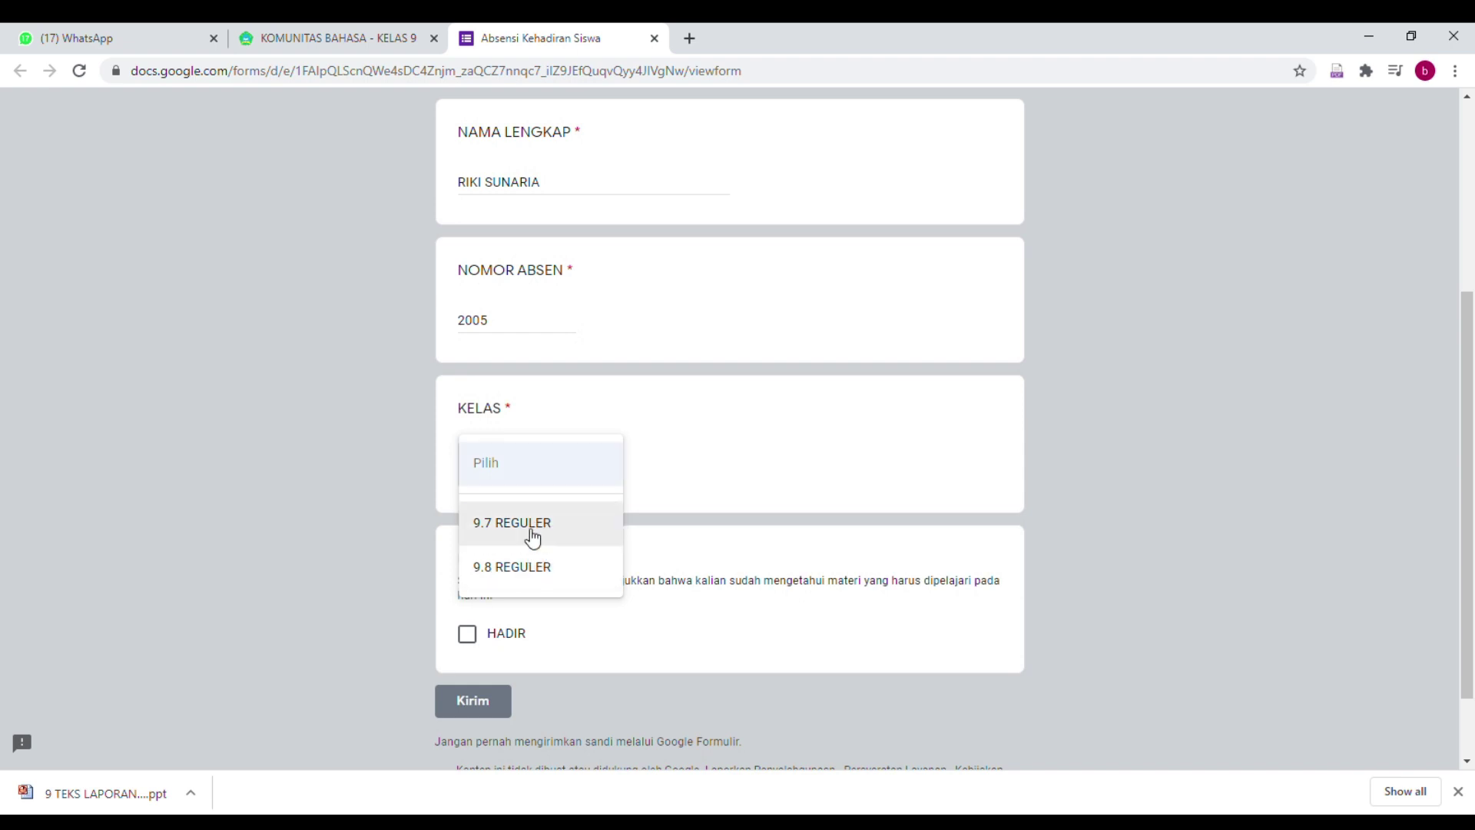
click(520, 568)
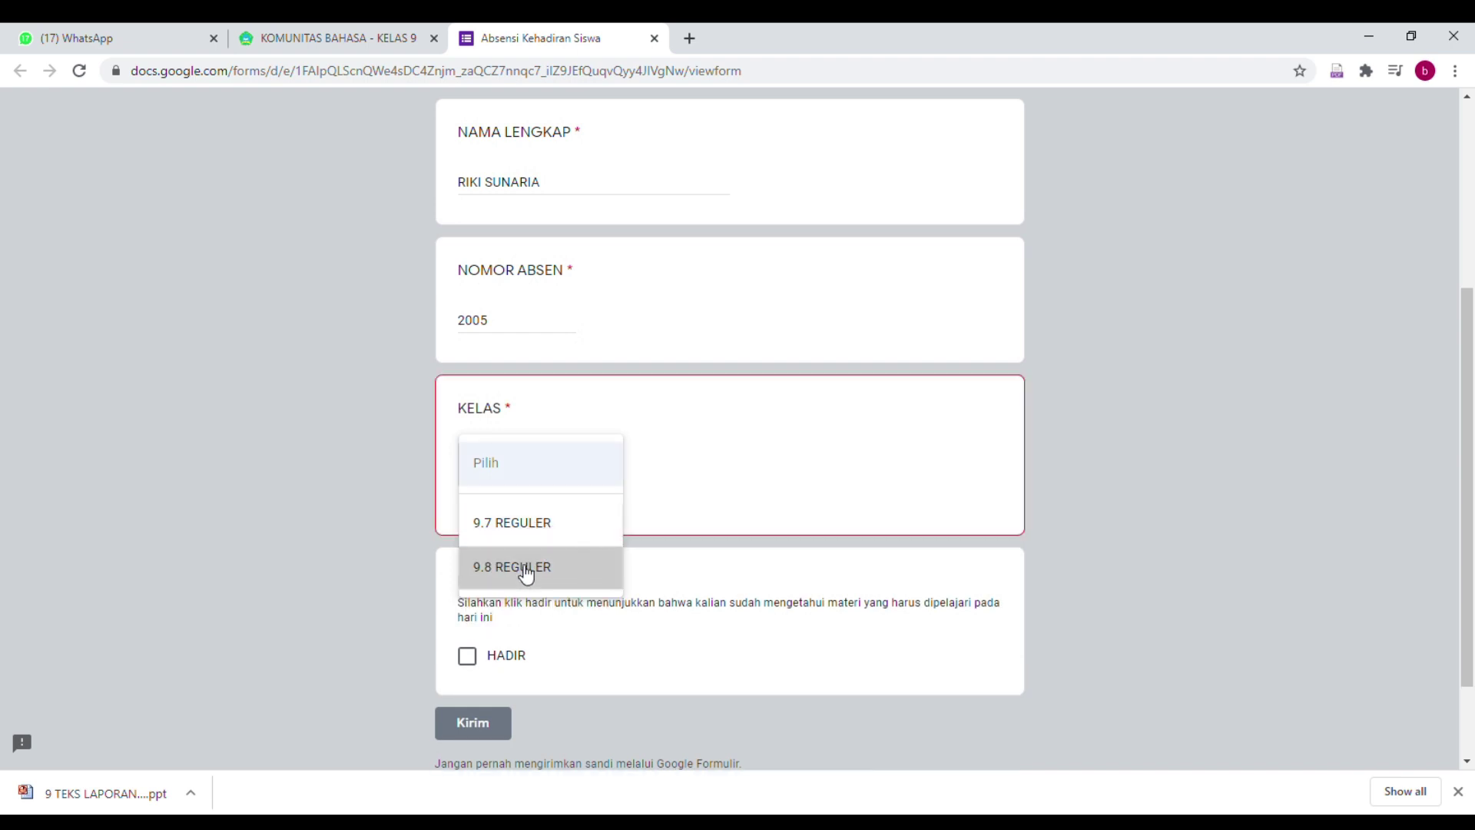
click(474, 643)
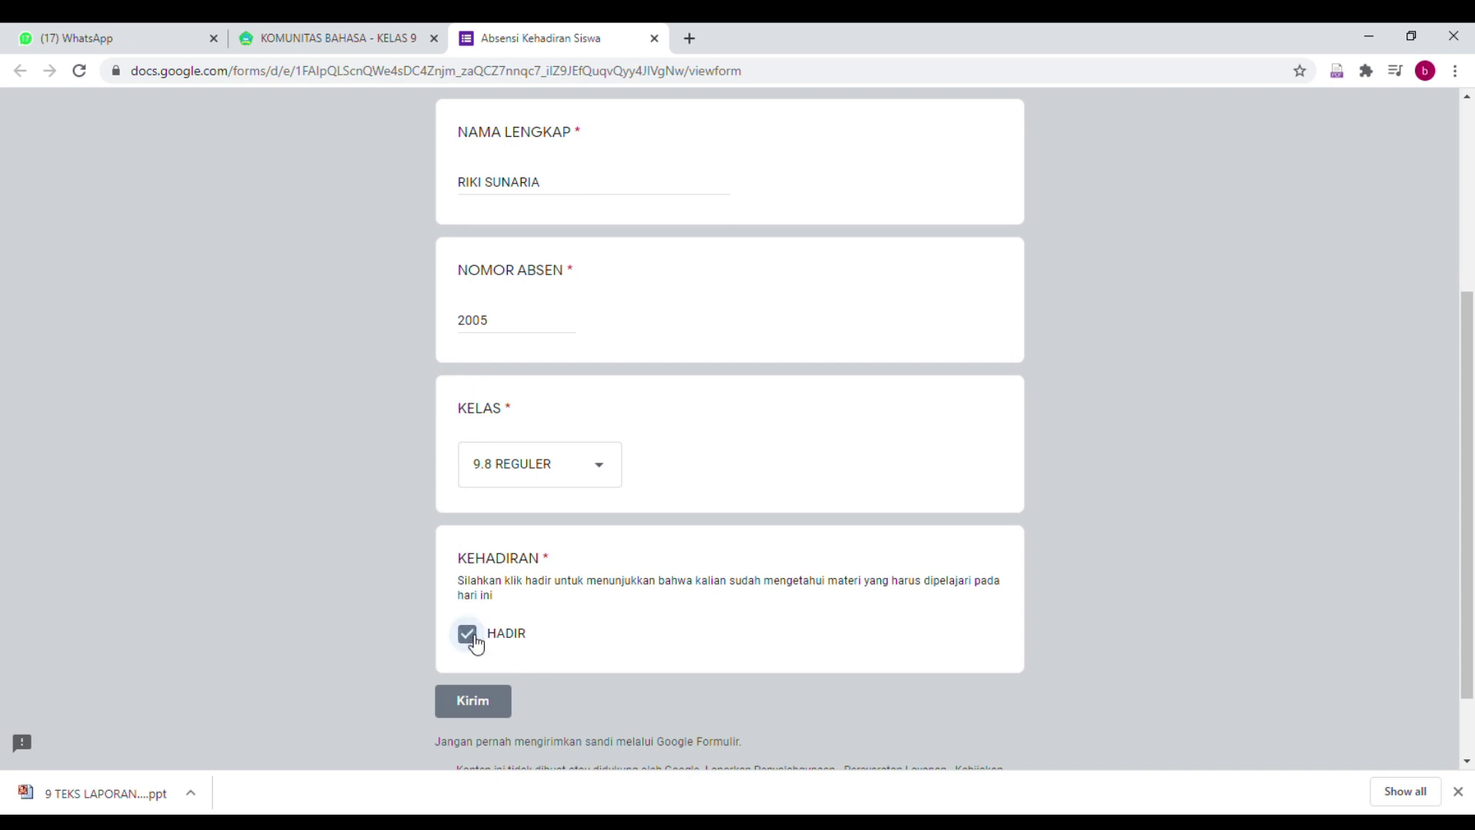
click(472, 701)
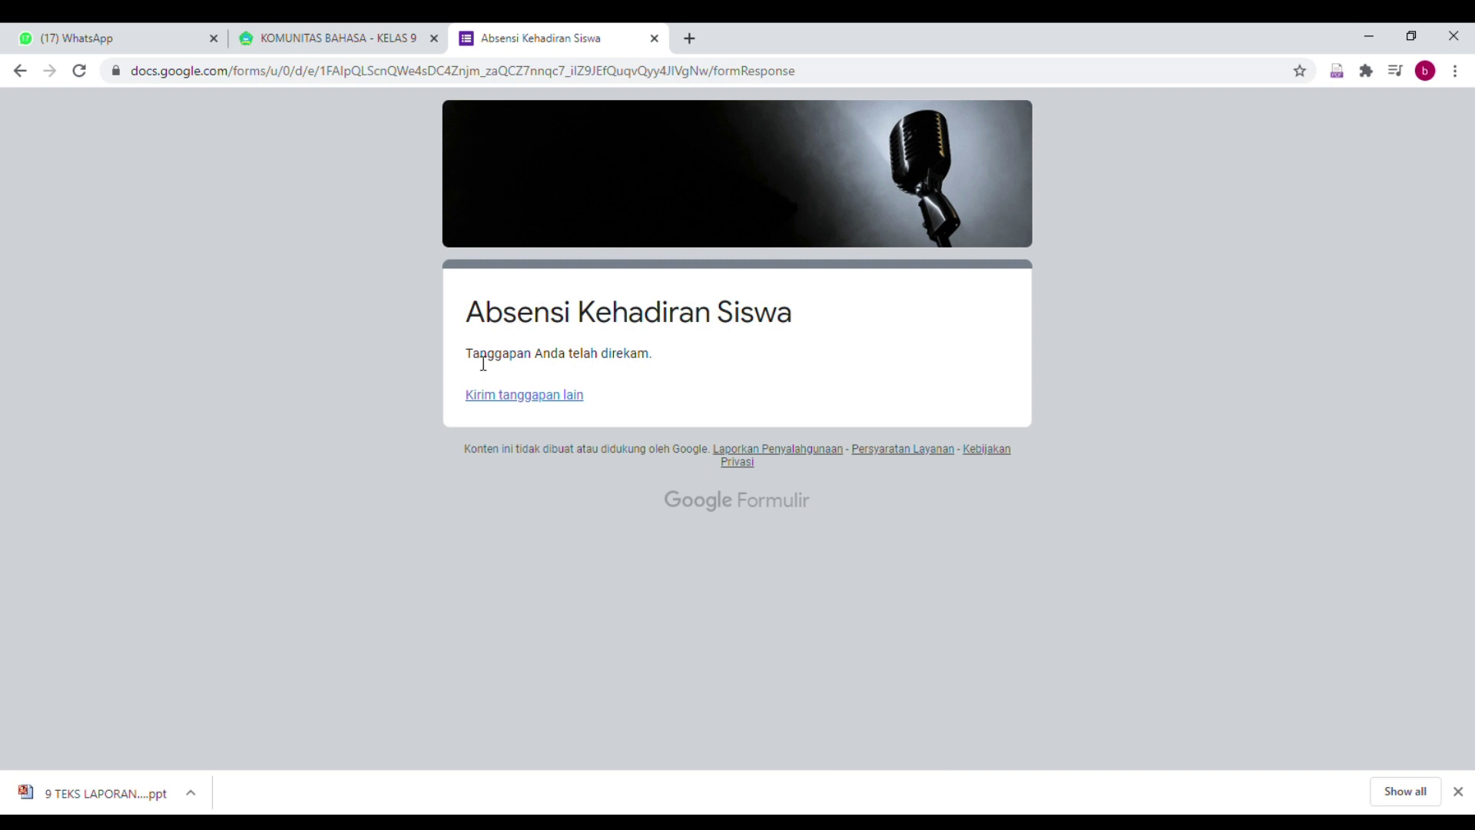
drag(481, 364, 653, 364)
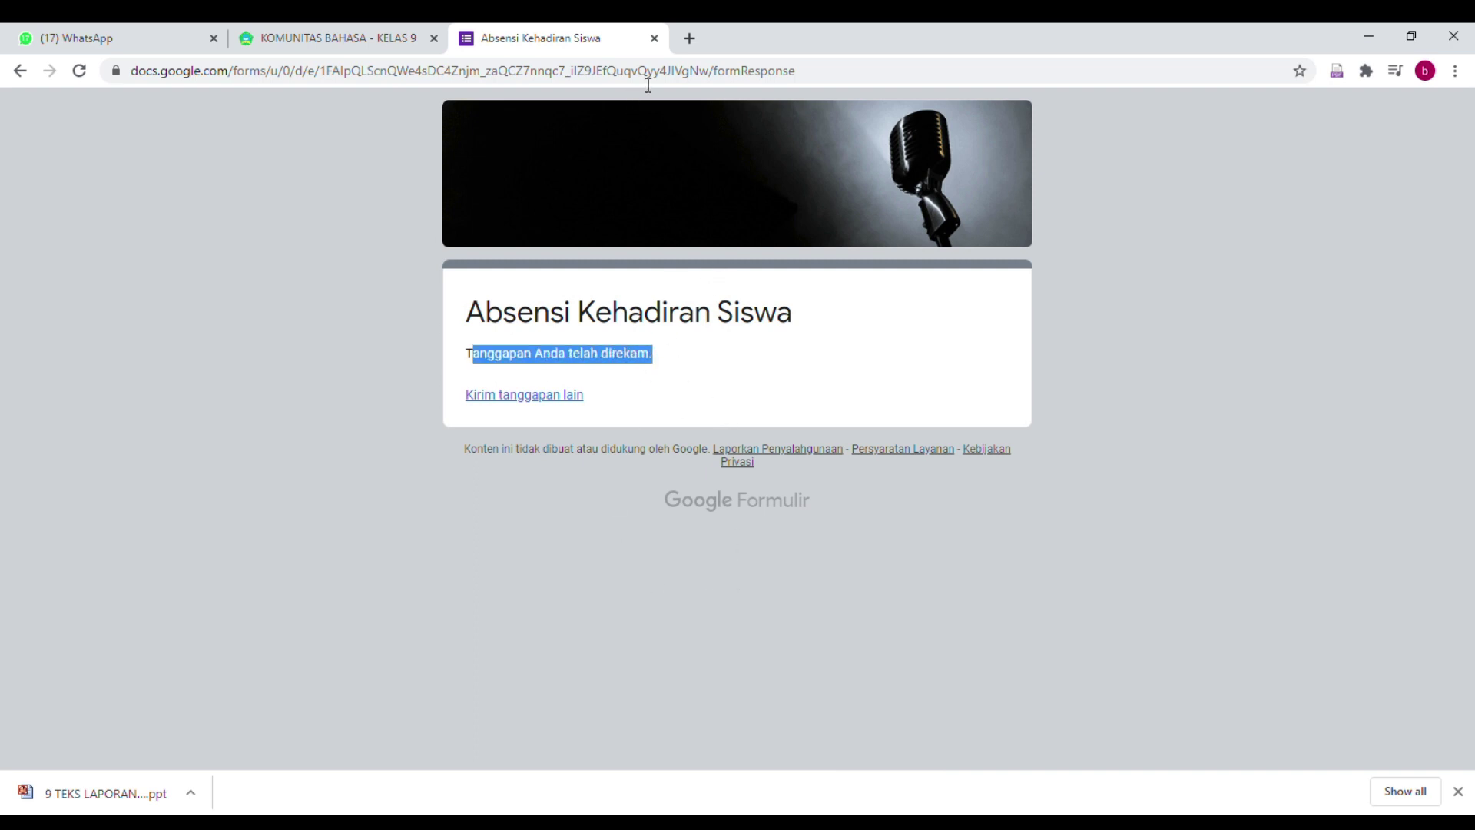
click(653, 39)
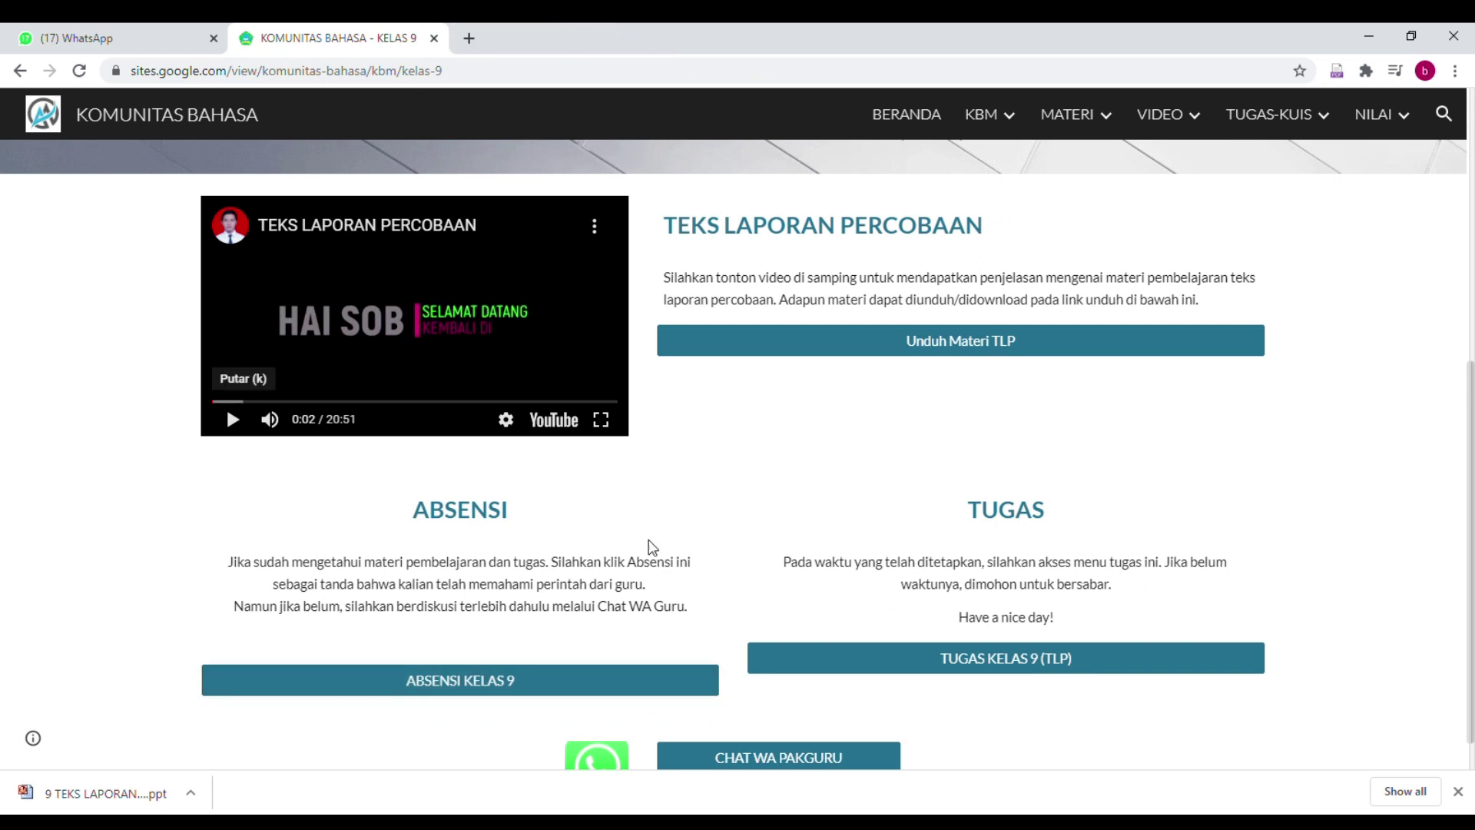
Select the Absensi note 'Namun jika belum...' advising discussion via the teacher's WA chat
scroll(658, 566, down, 1)
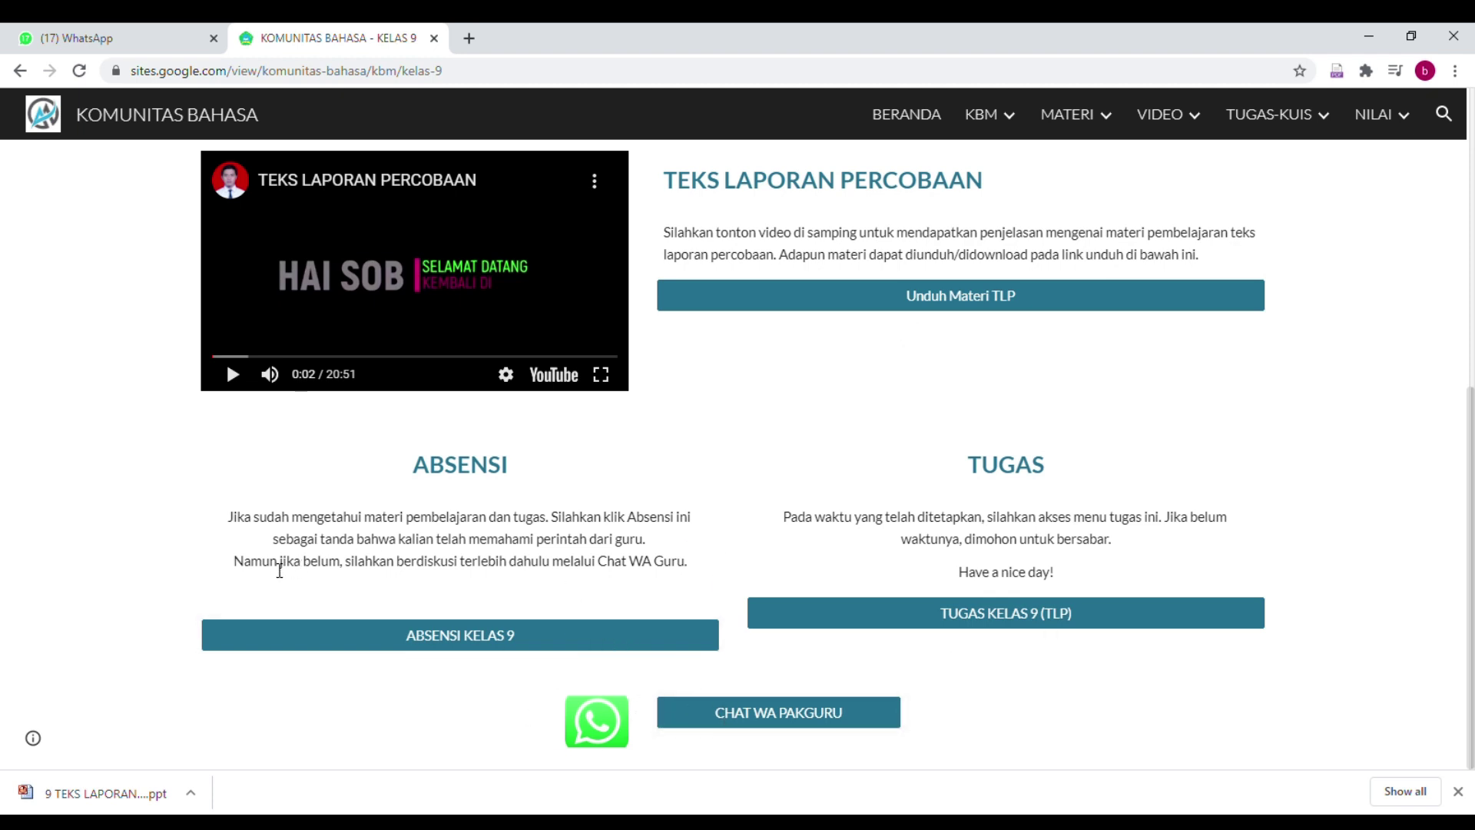
drag(235, 569, 694, 569)
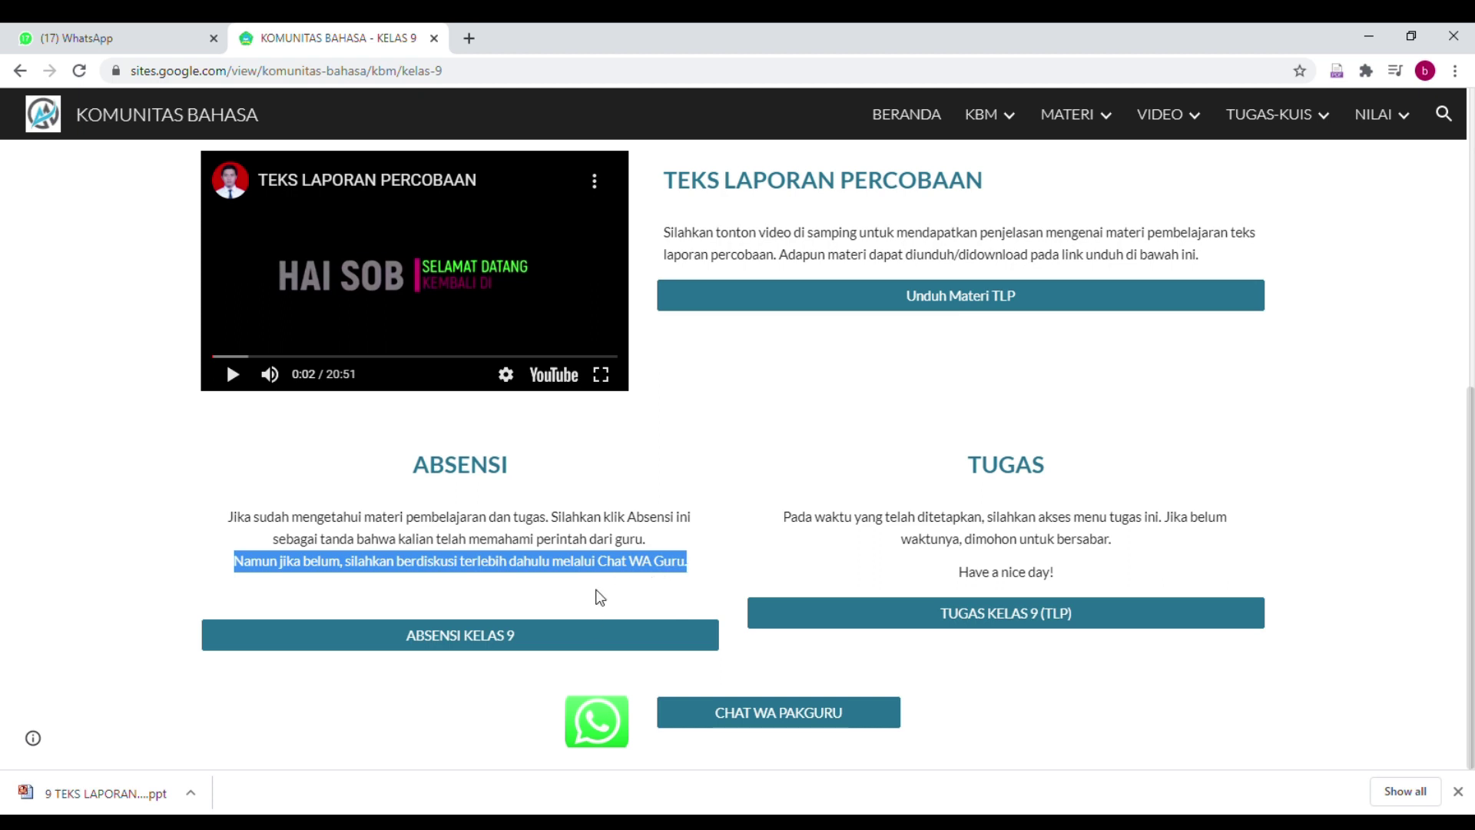
click(778, 722)
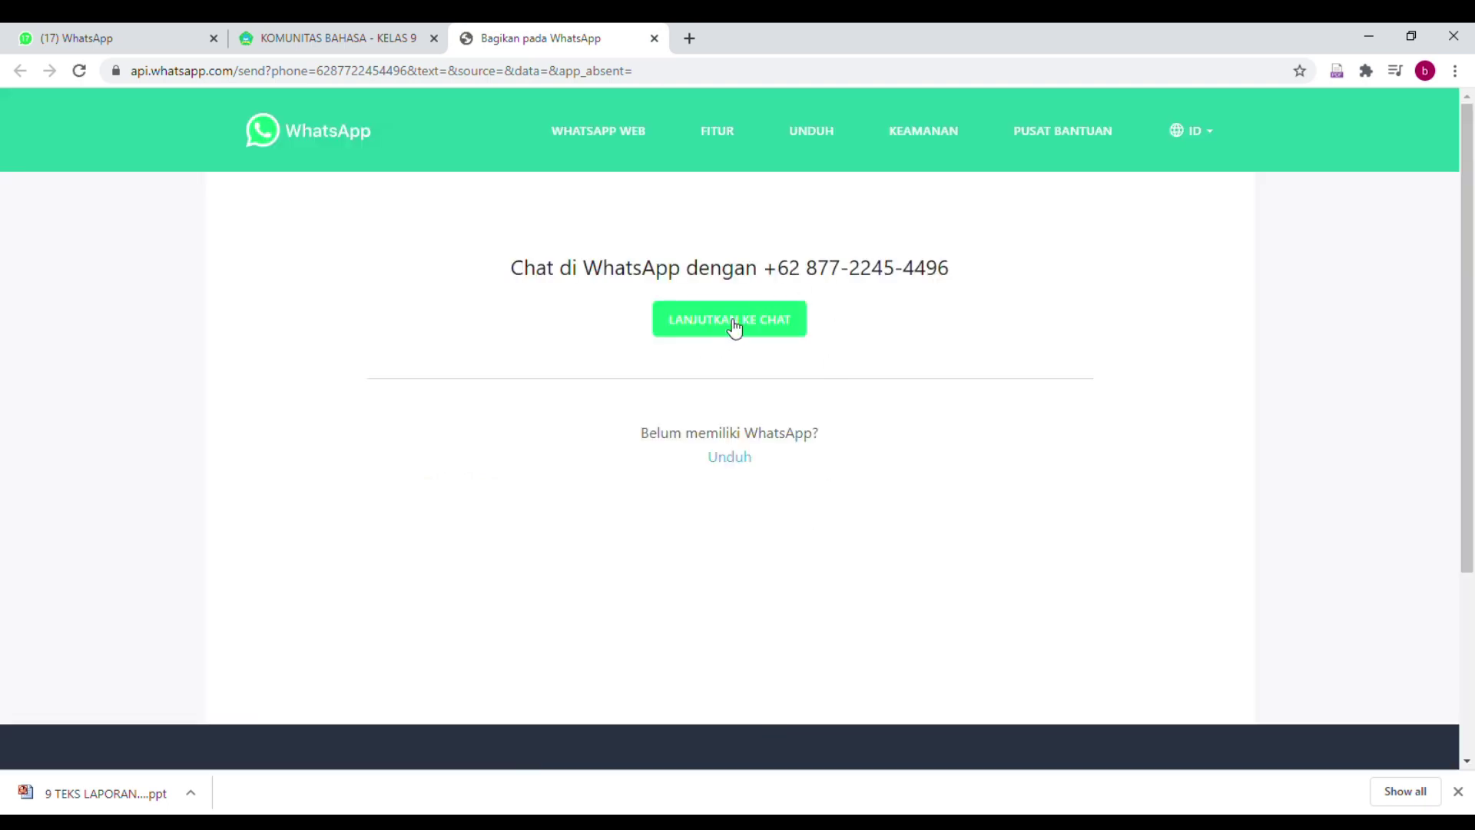
click(735, 328)
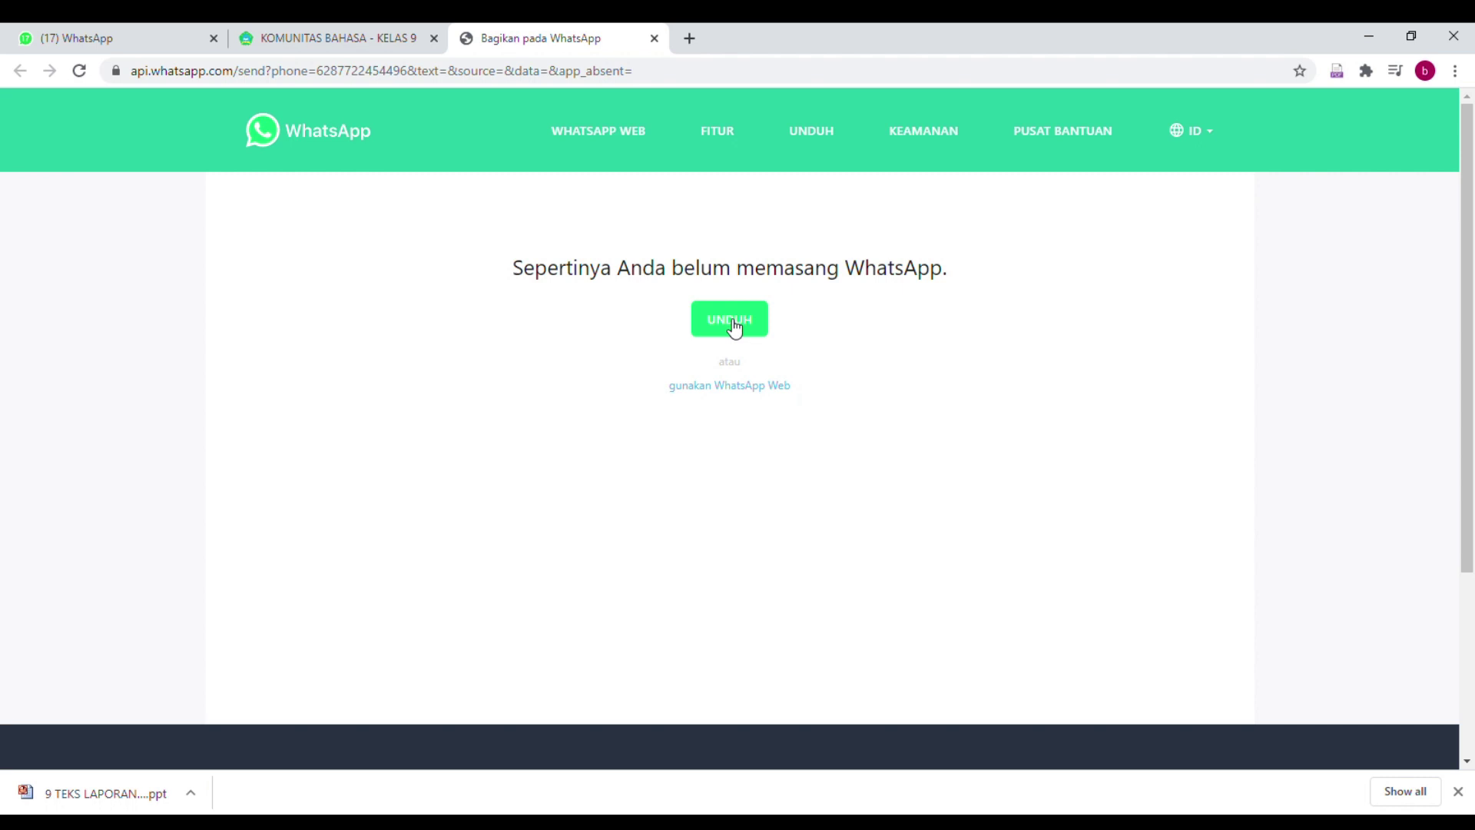
click(738, 391)
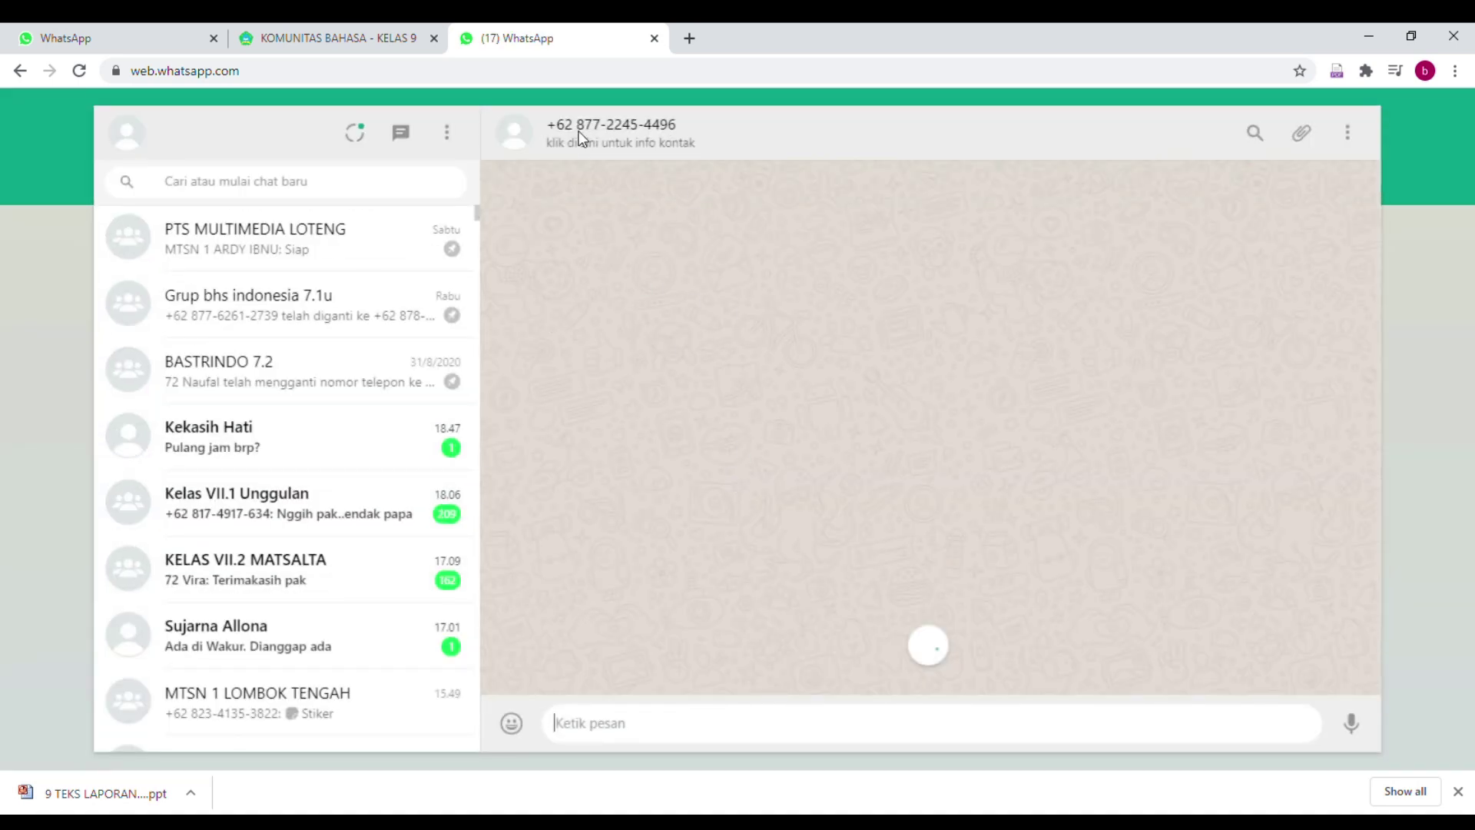
click(655, 37)
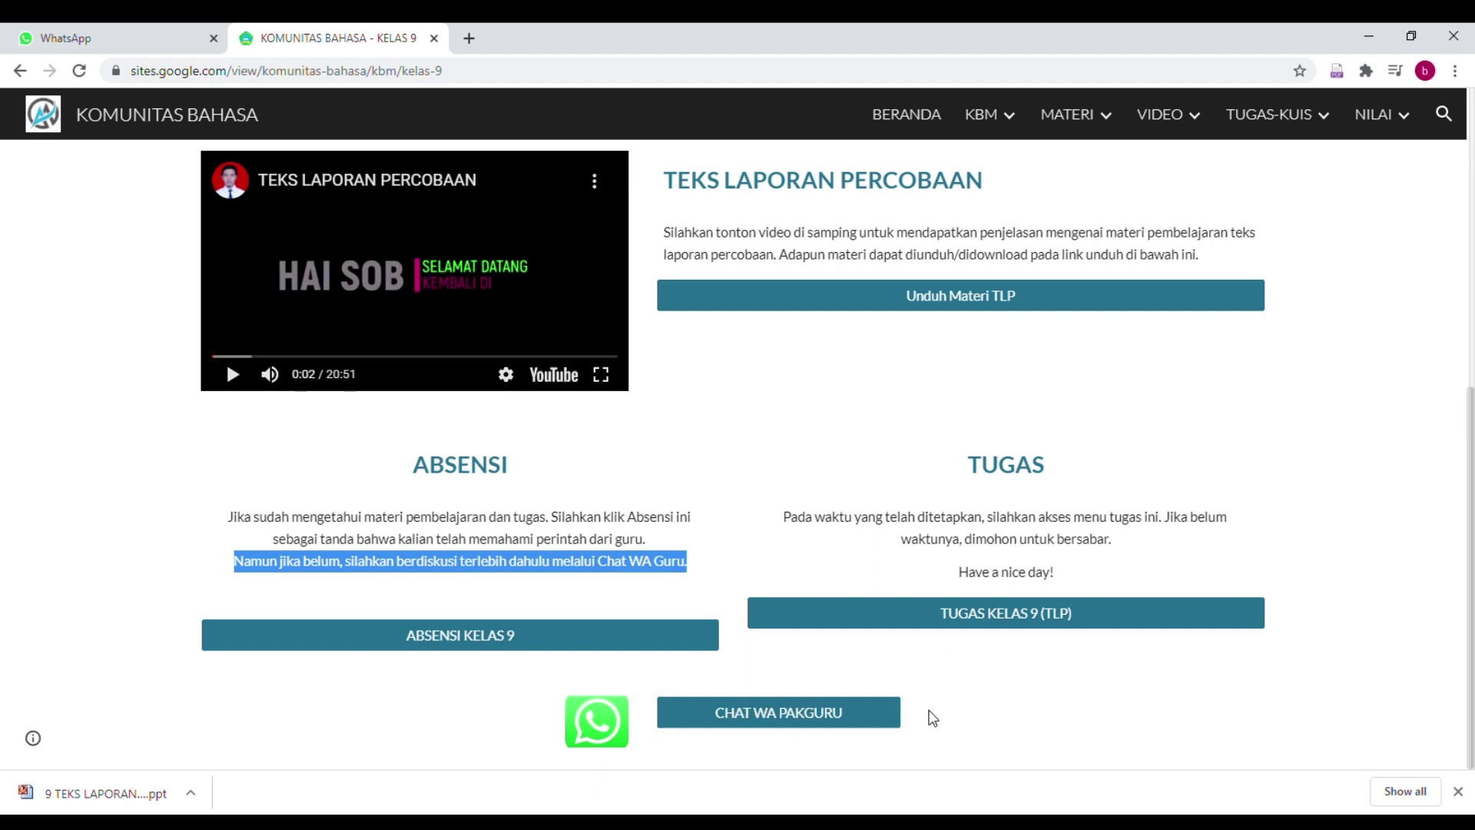
click(932, 717)
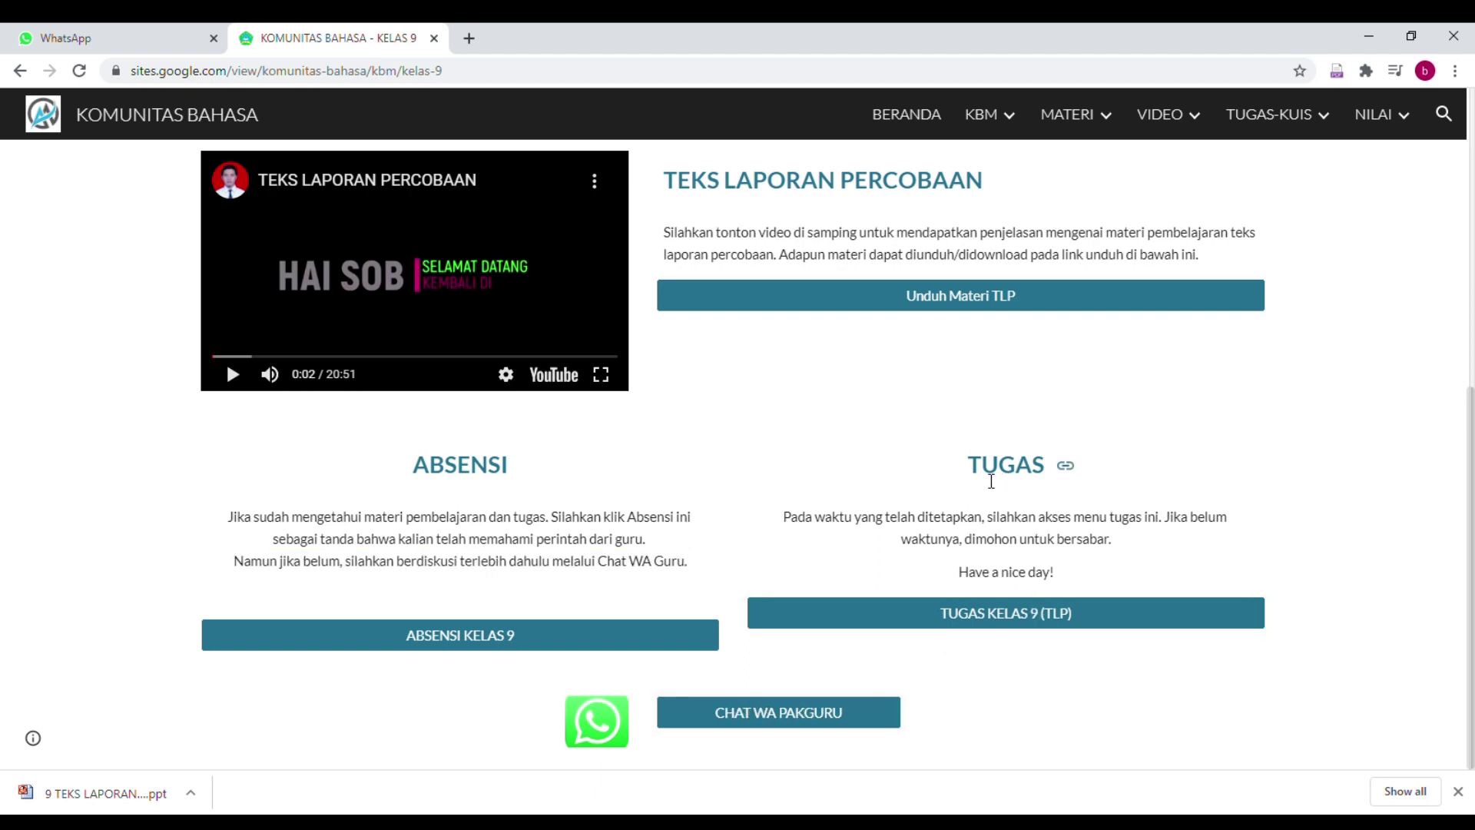
drag(784, 518, 1080, 573)
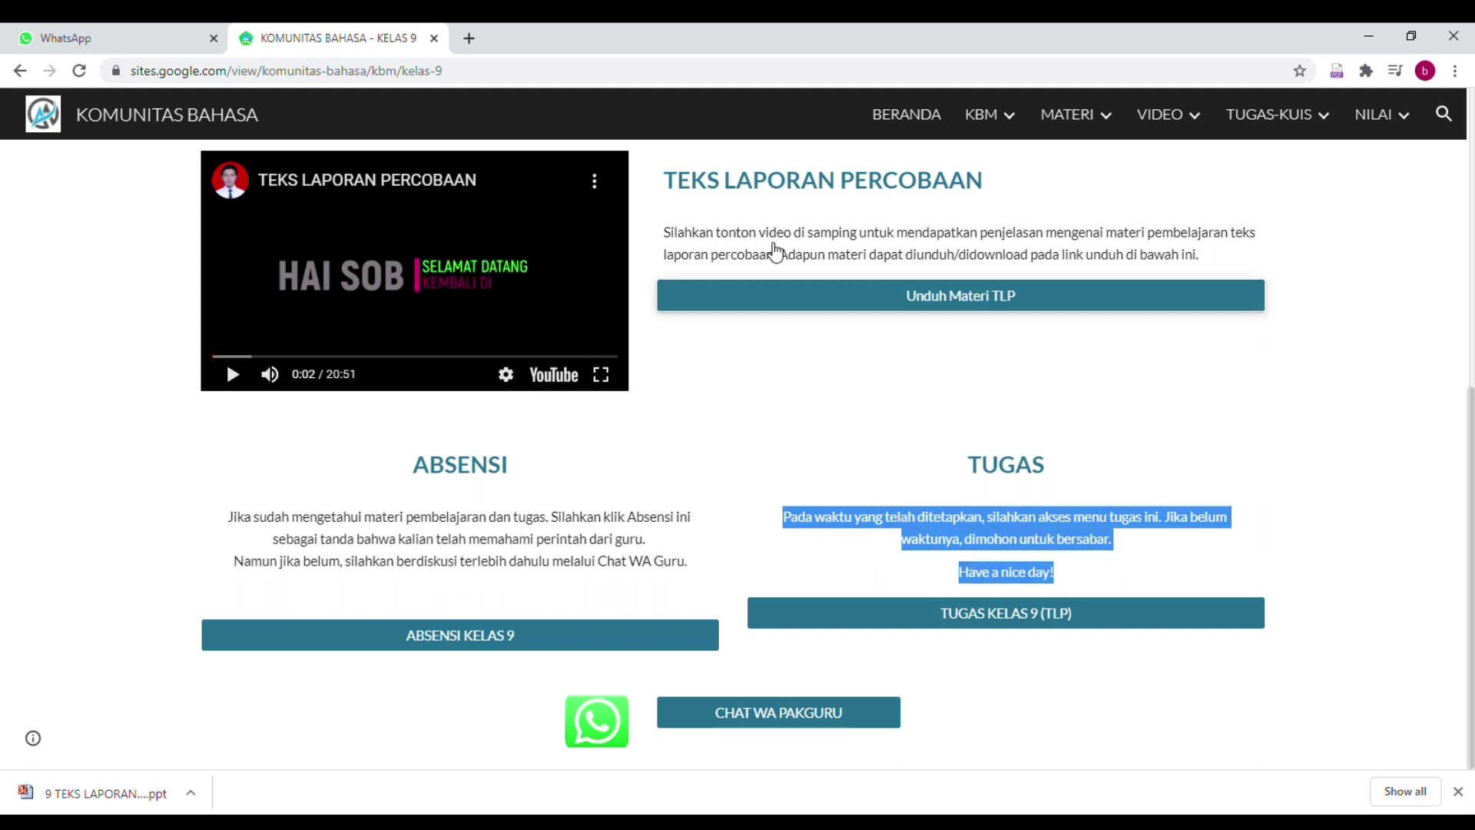
drag(666, 234, 1218, 264)
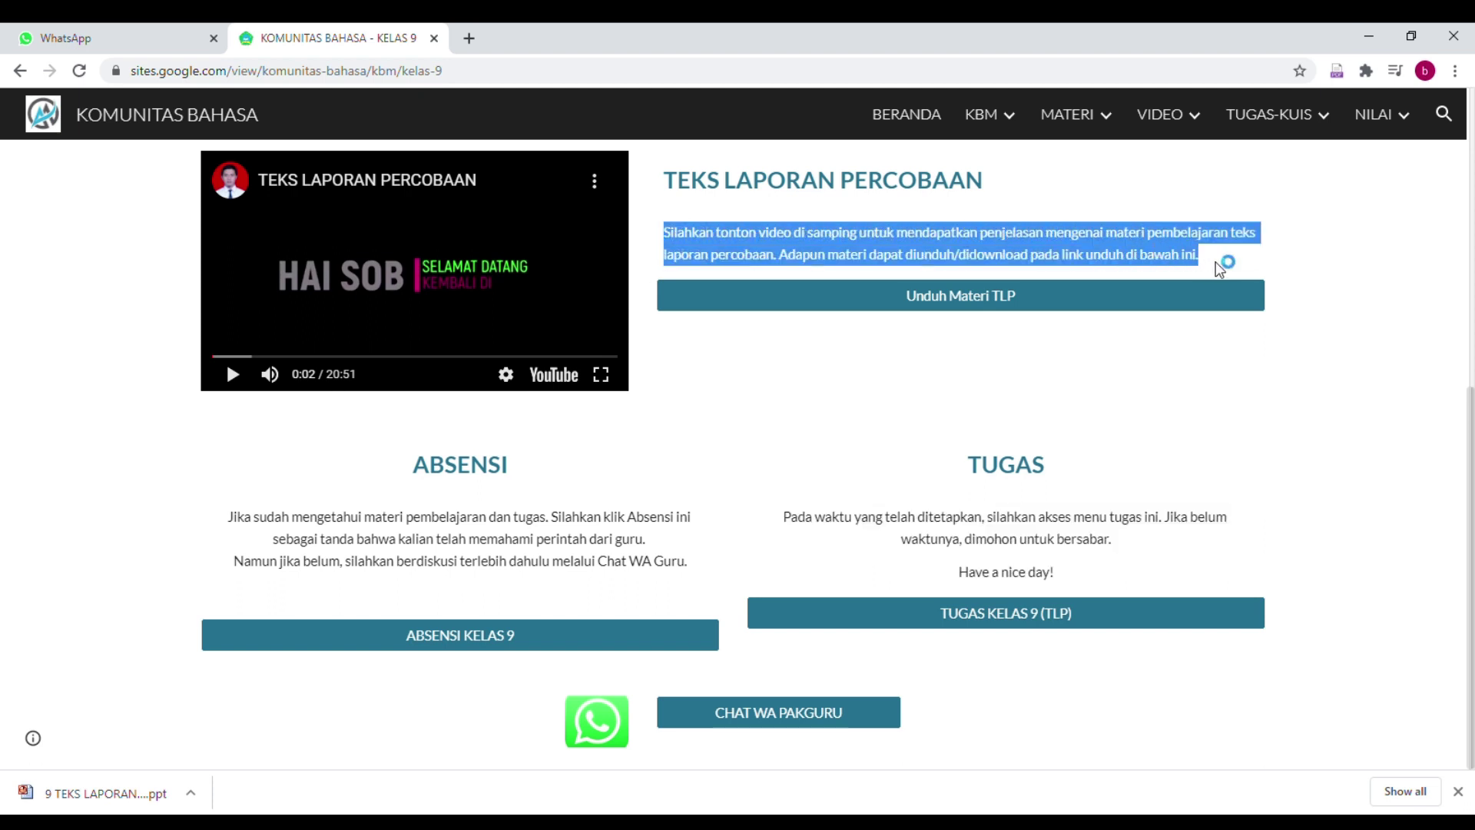
click(249, 525)
drag(250, 525, 653, 583)
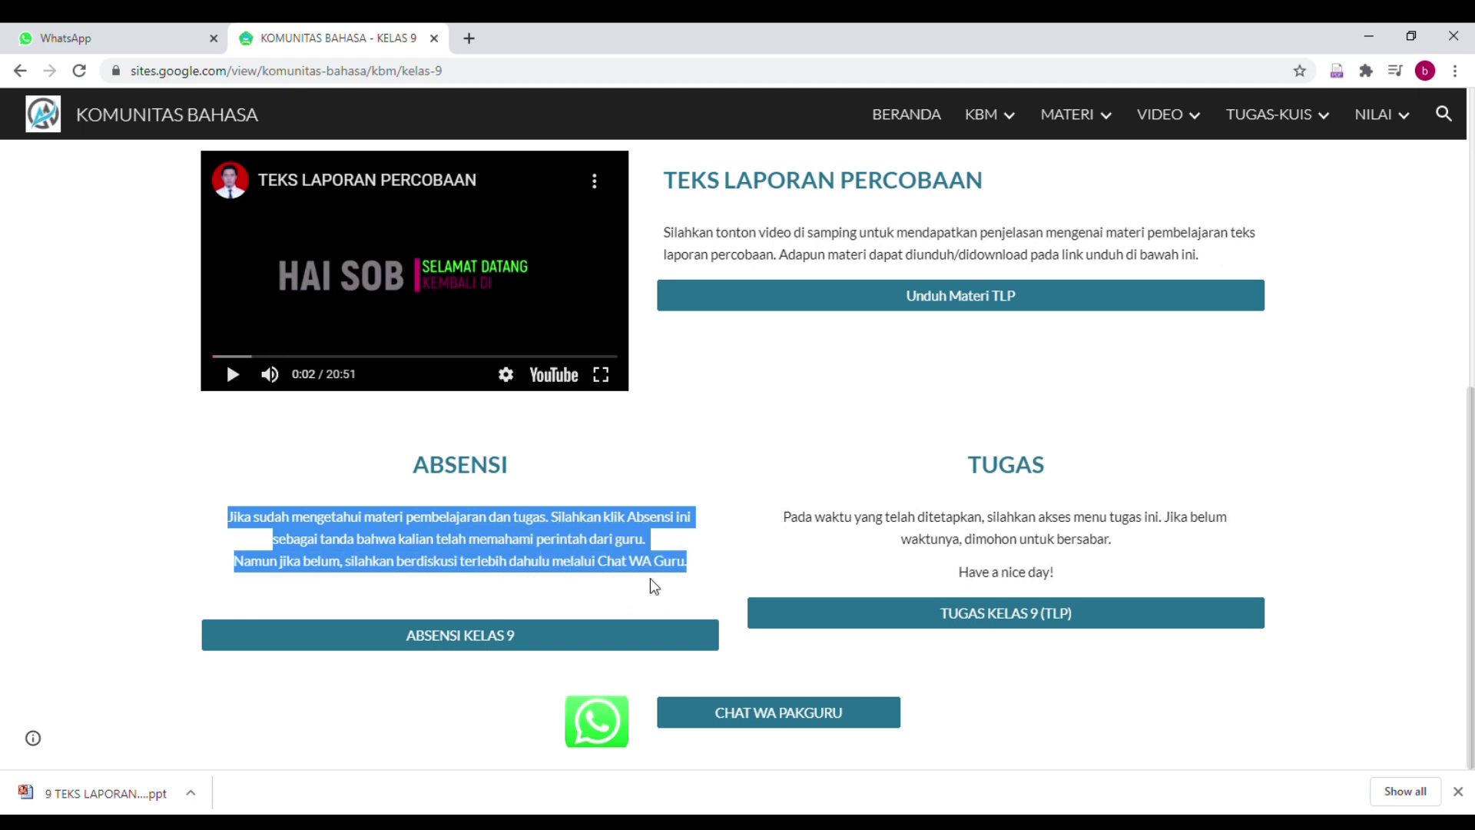
click(856, 524)
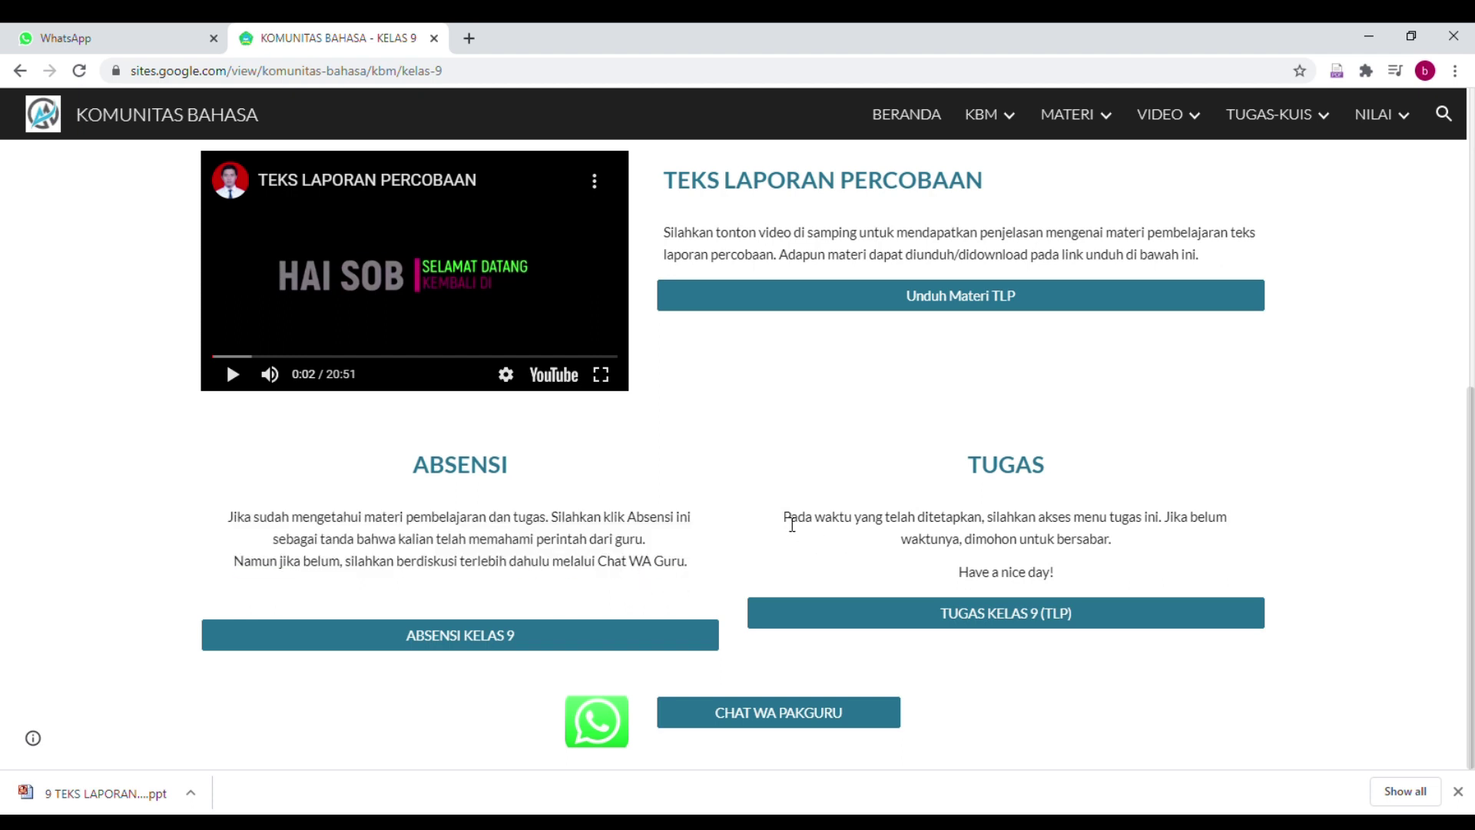
drag(785, 525, 1169, 523)
click(1077, 557)
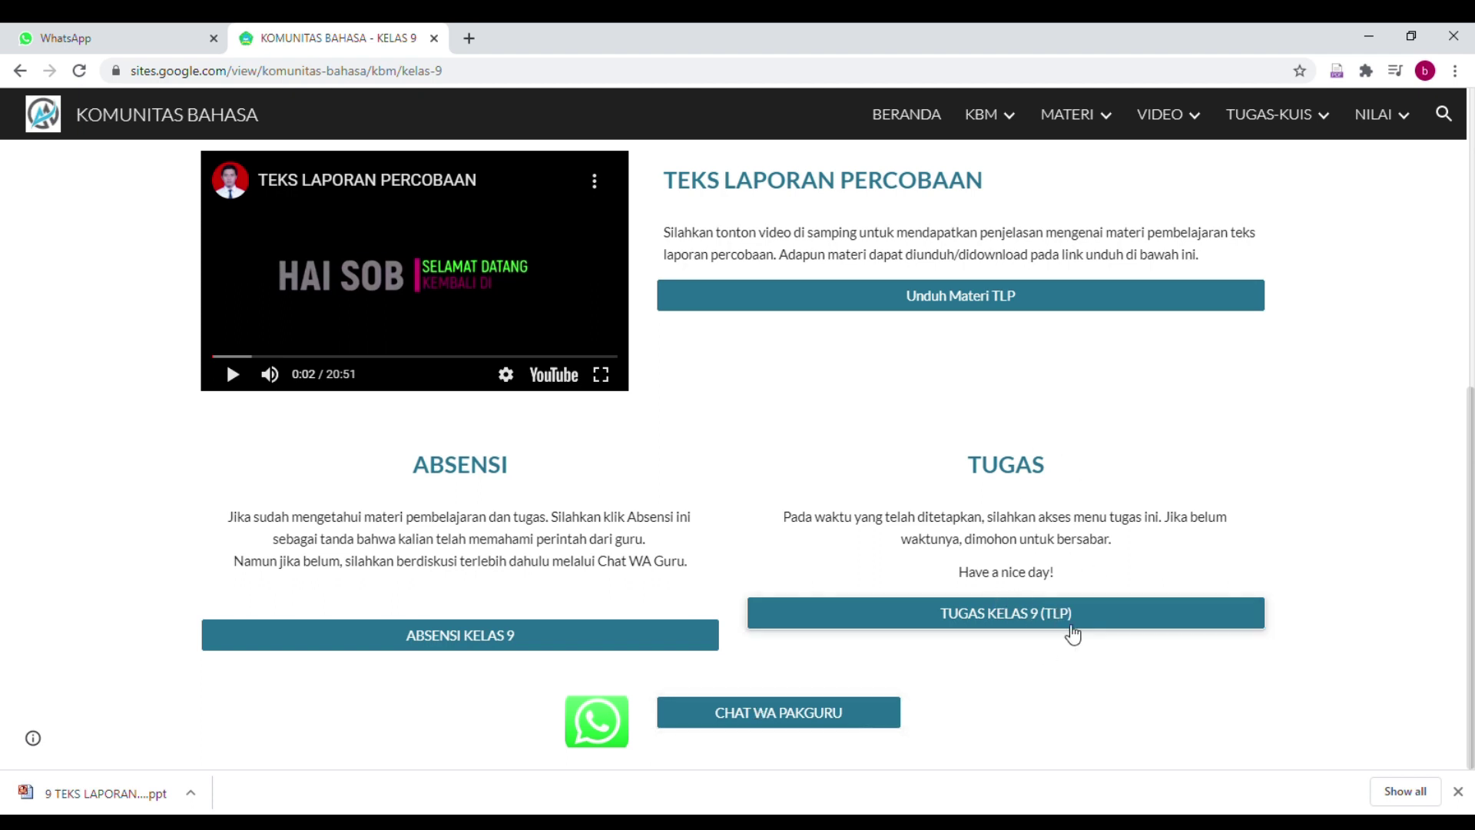
Open the TUGAS KELAS 9 (TLP) quiz and enter the student's name, roll number 2005, and class 9.8 REGULER
click(1050, 625)
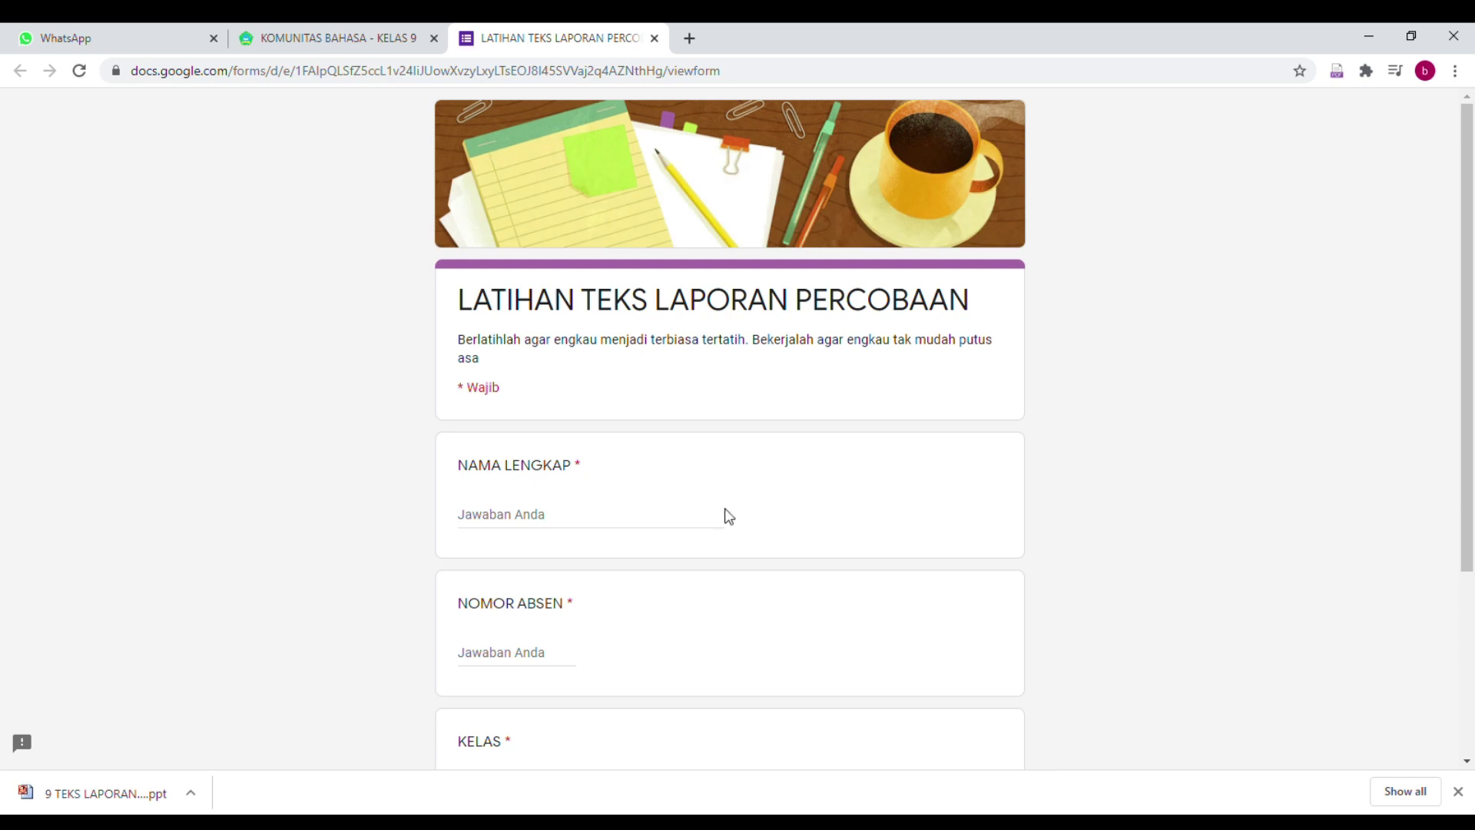
scroll(691, 527, down, 3)
scroll(686, 528, up, 2)
click(539, 442)
text(R)
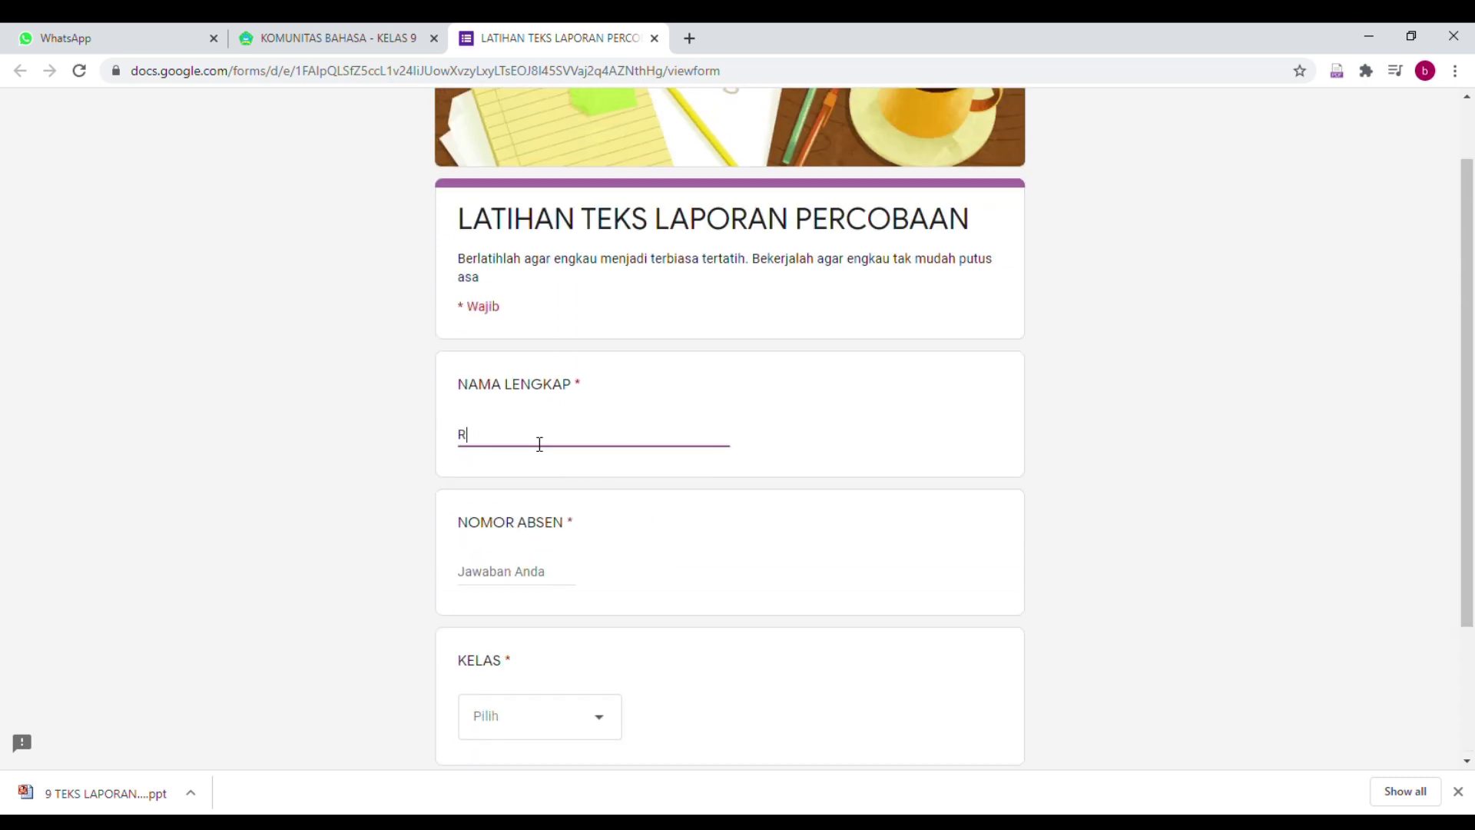
text(IKI BANANA)
click(536, 587)
text(2005)
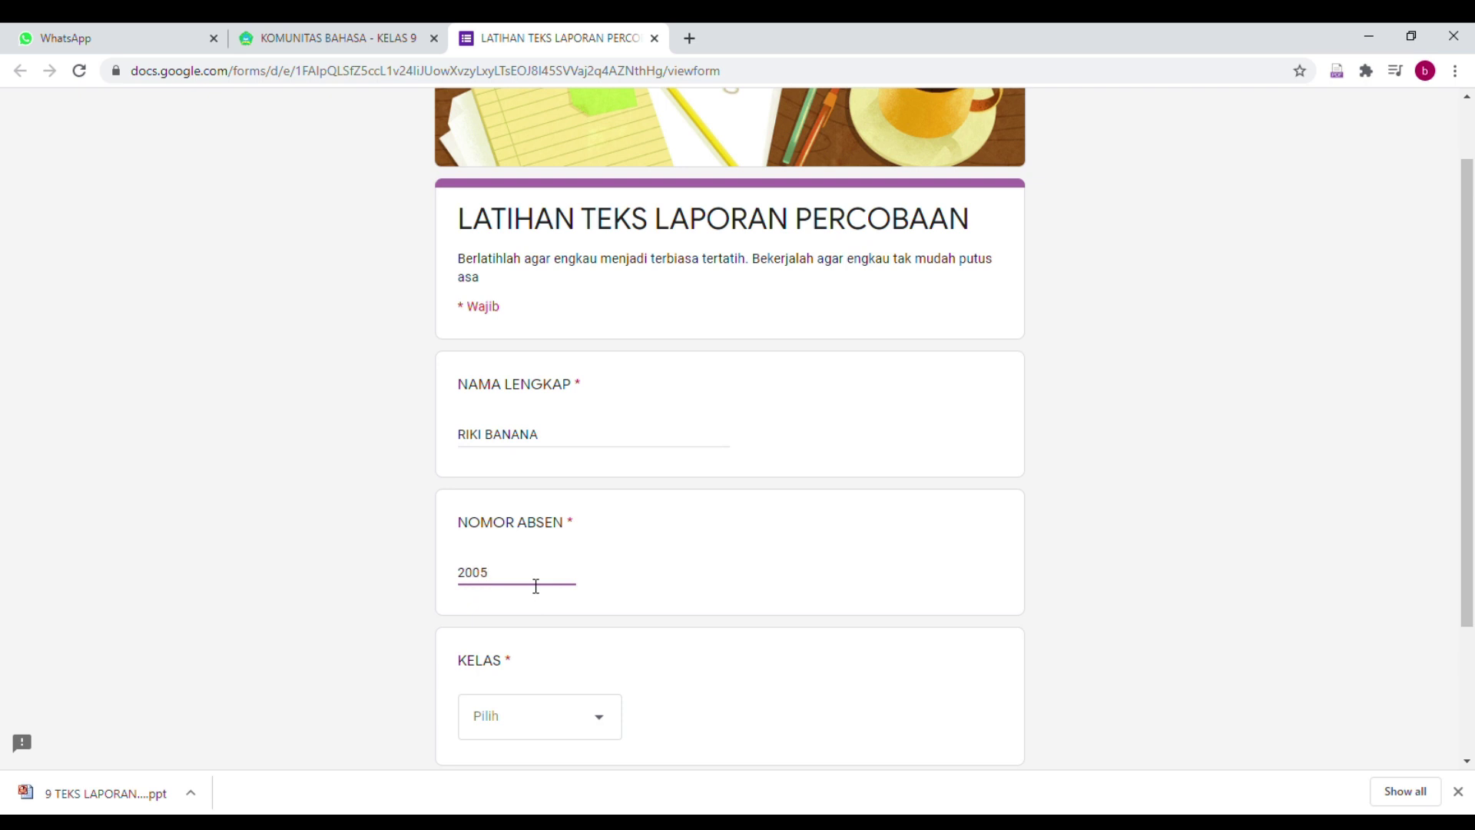
click(606, 730)
click(527, 716)
Delete the roll number and try continuing with the field left empty
scroll(862, 603, down, 3)
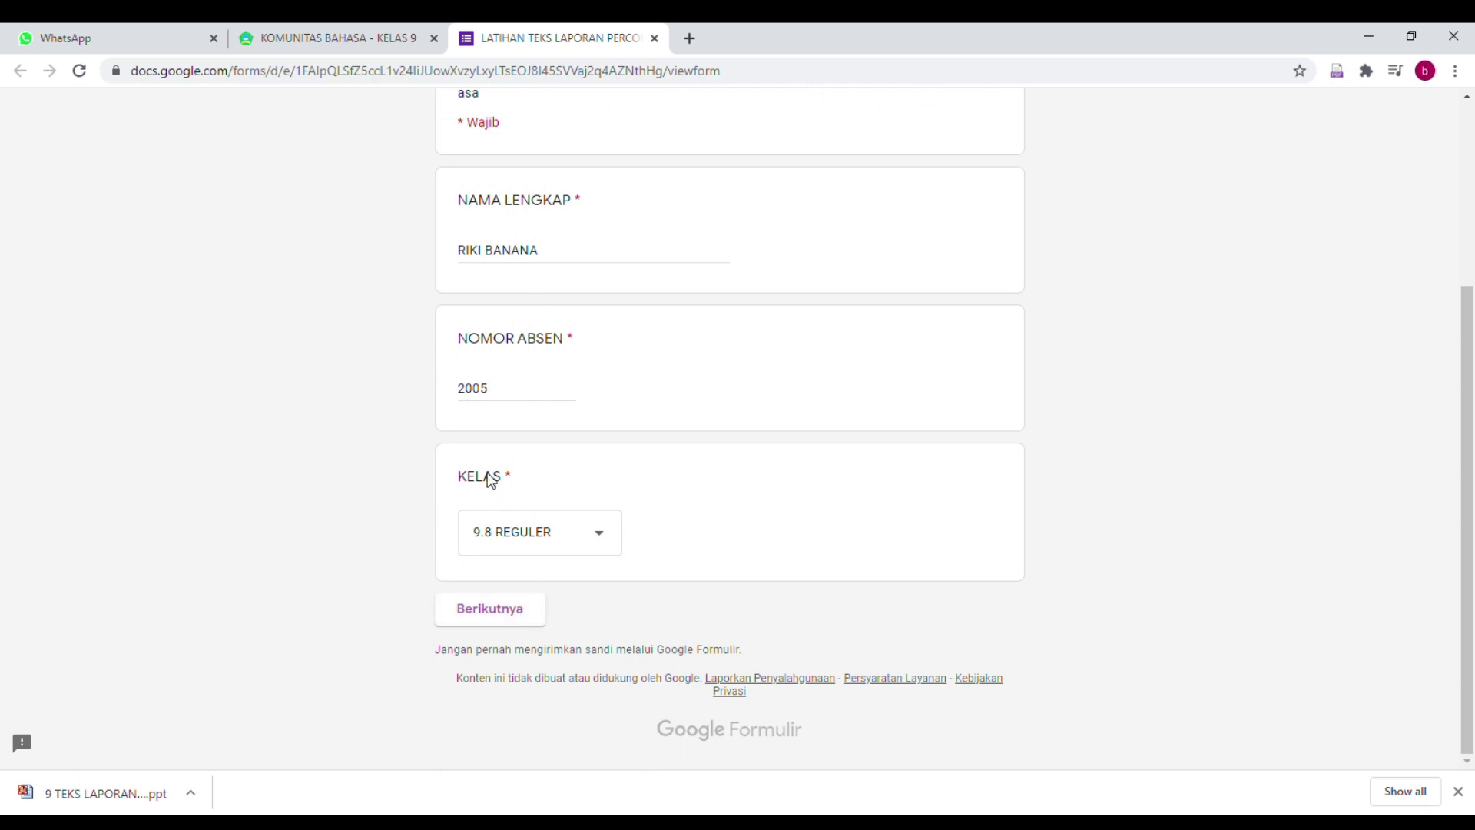
drag(500, 395, 299, 383)
key(BackSpace)
click(494, 634)
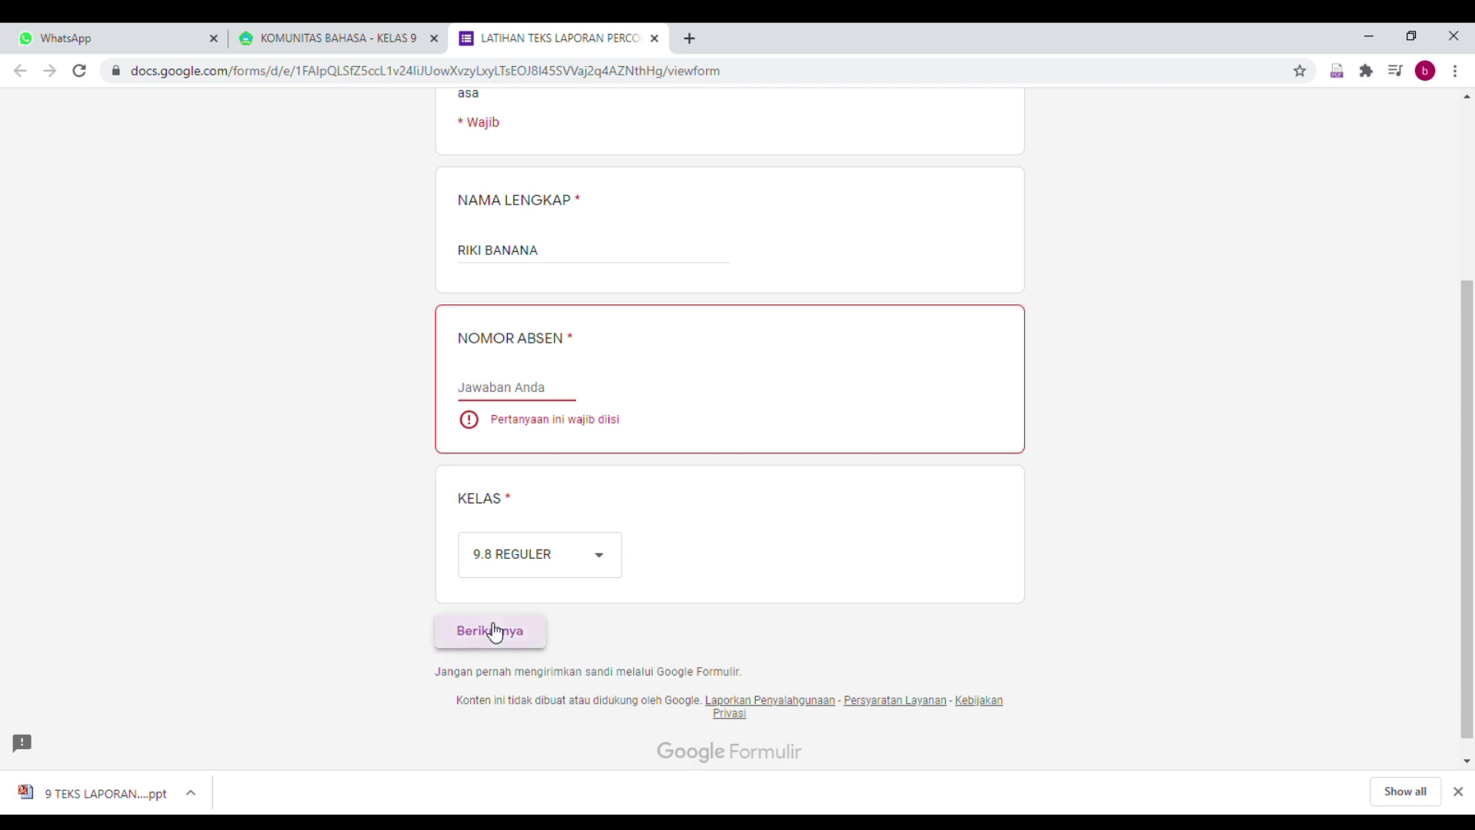
click(495, 640)
click(496, 642)
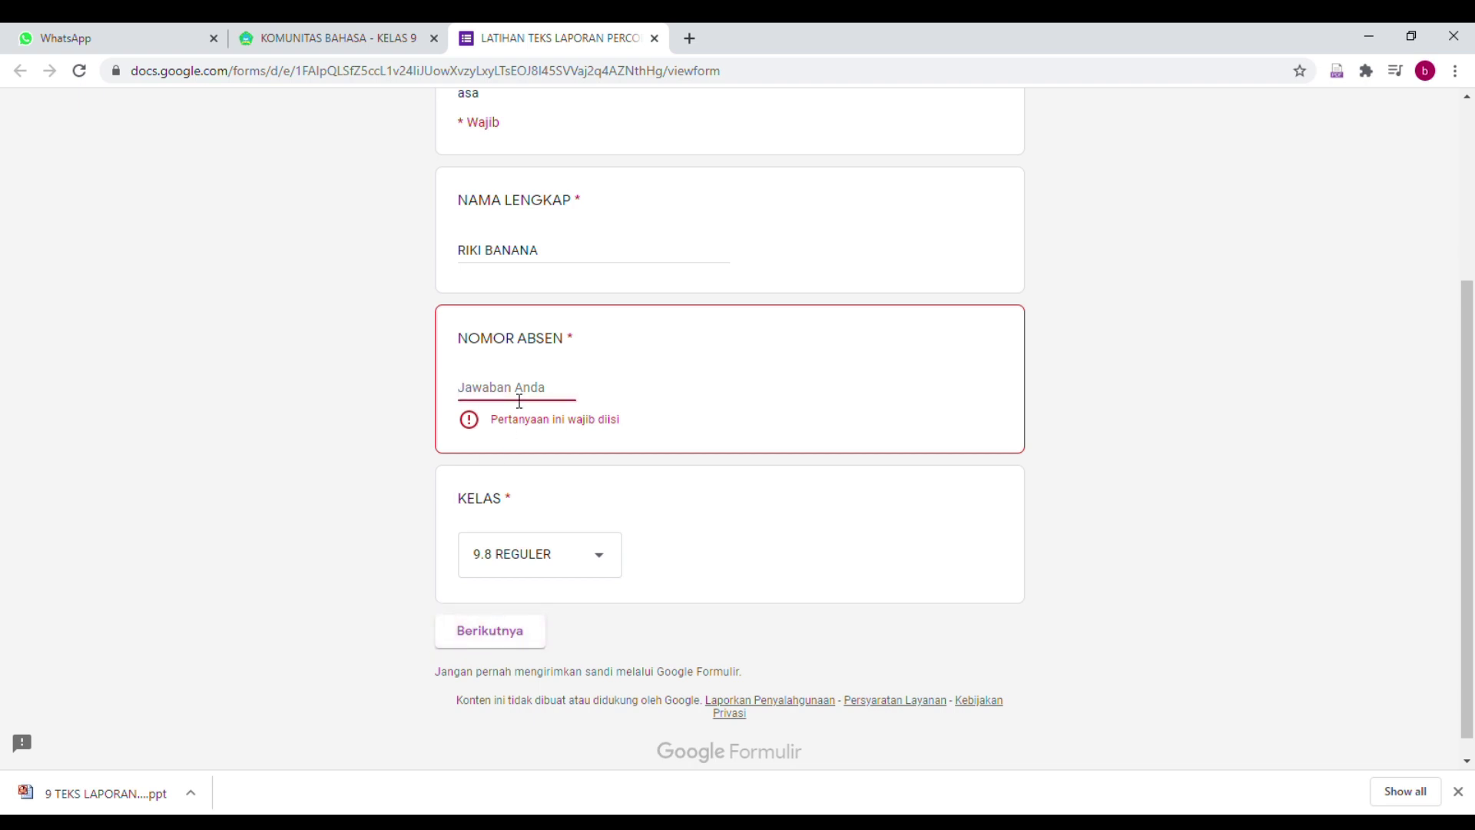
Re-enter roll number 200, continue to the quiz questions, and close the tab
text(2005)
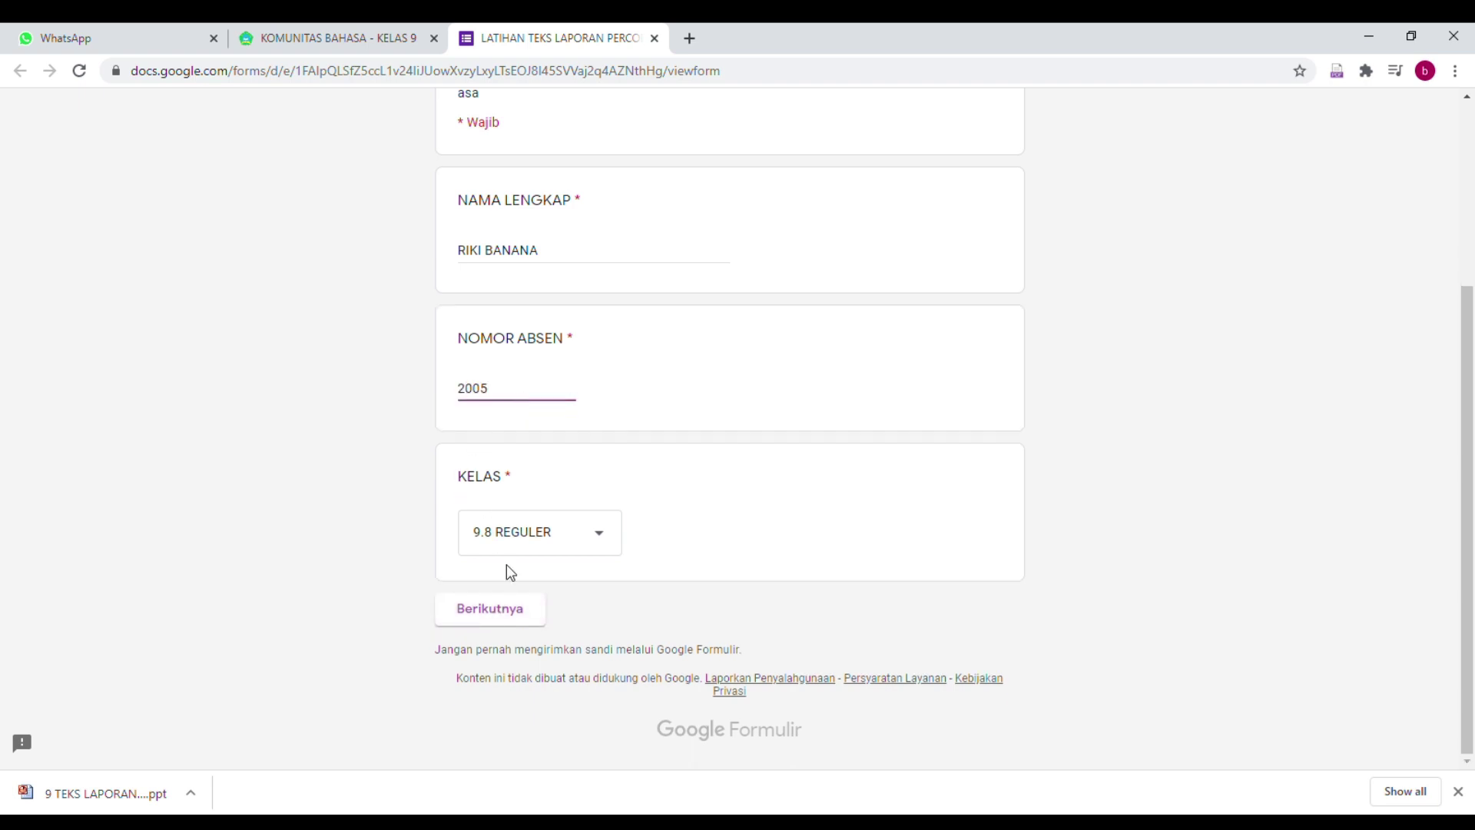
drag(490, 392, 388, 379)
click(514, 619)
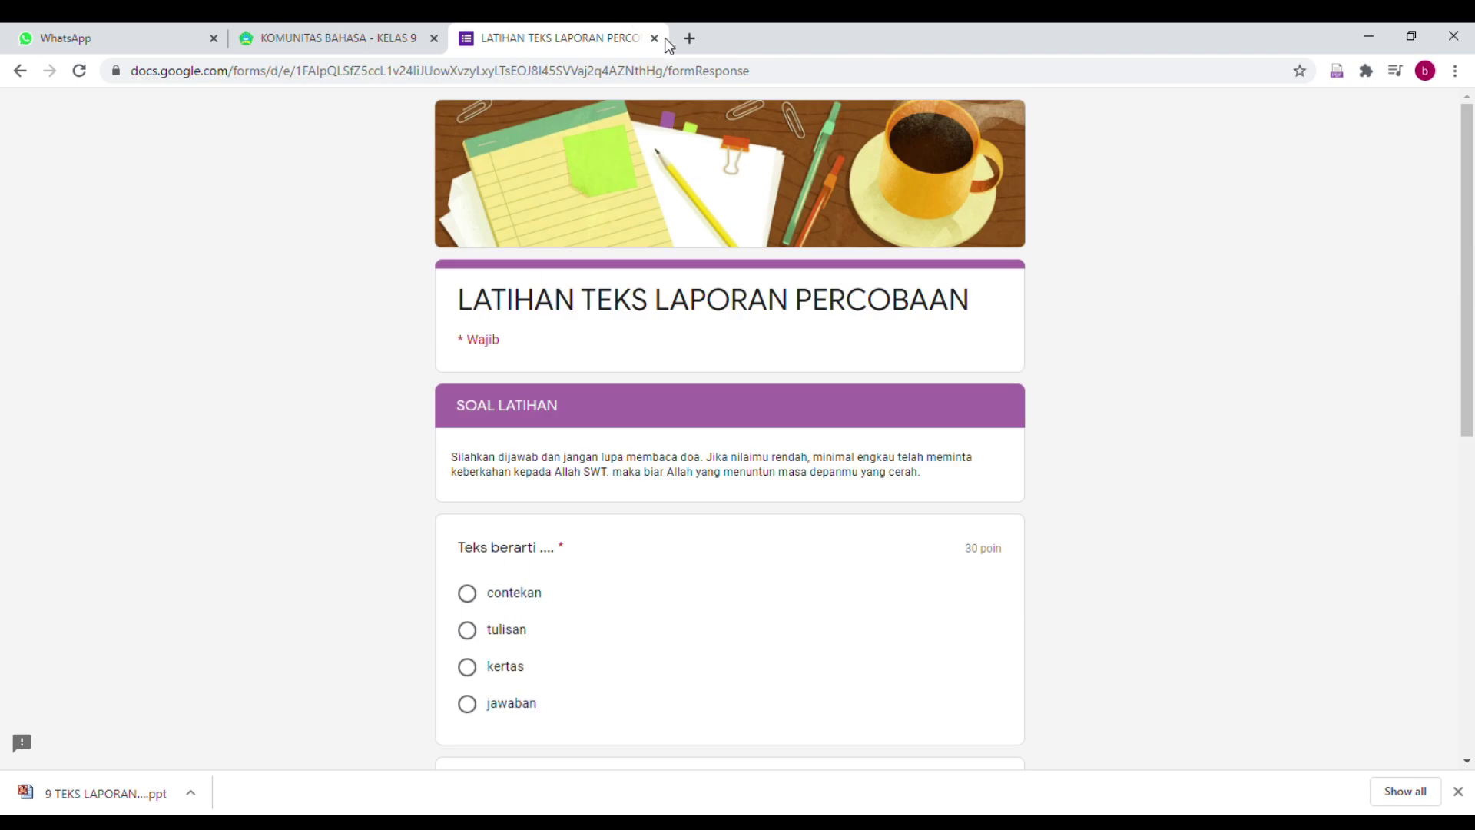
key(ctrl+w)
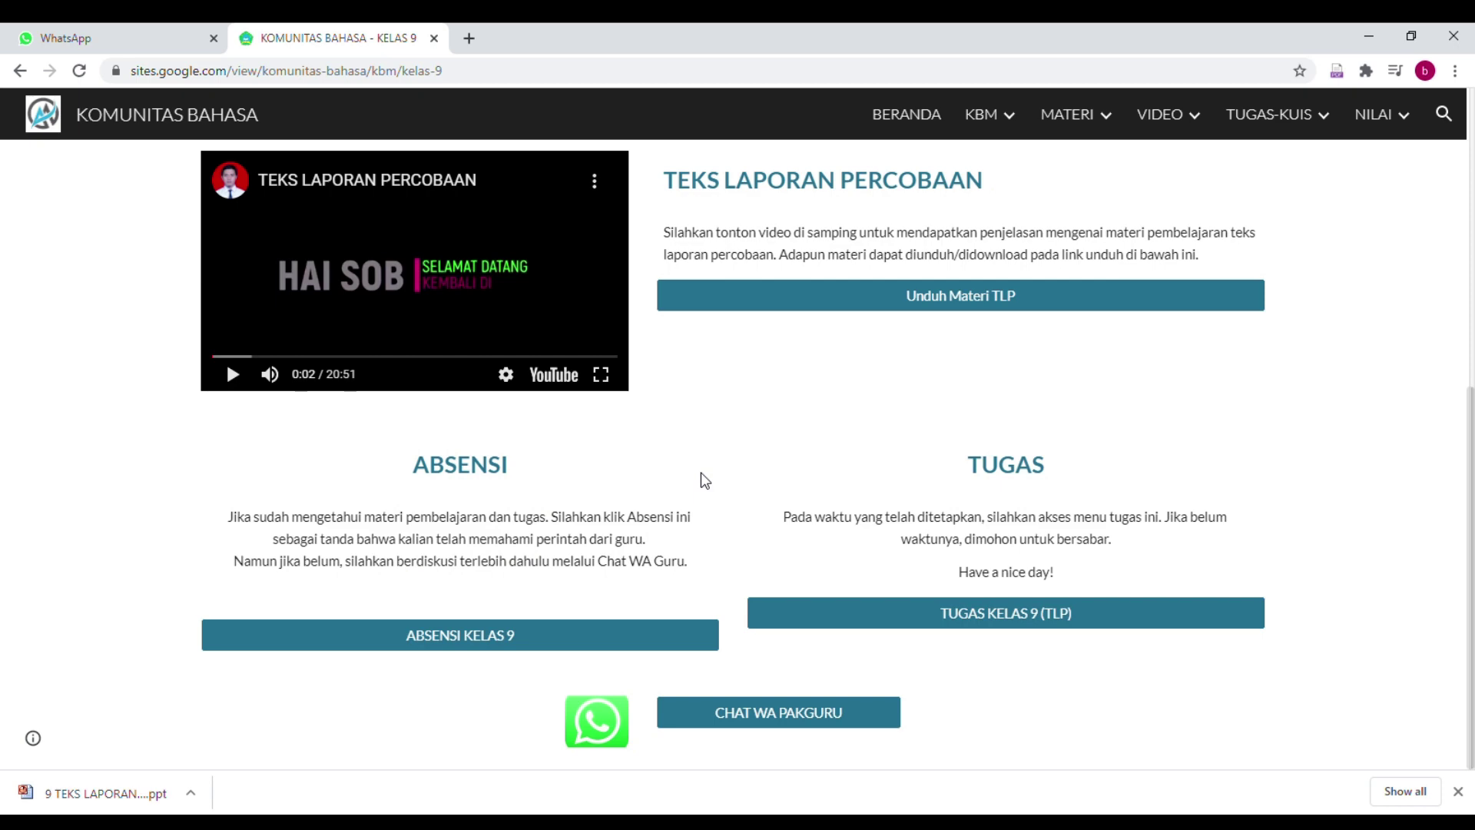
Go to the KBM > KELAS 7 page and scroll to its Teks Deskripsi videos
scroll(701, 480, up, 7)
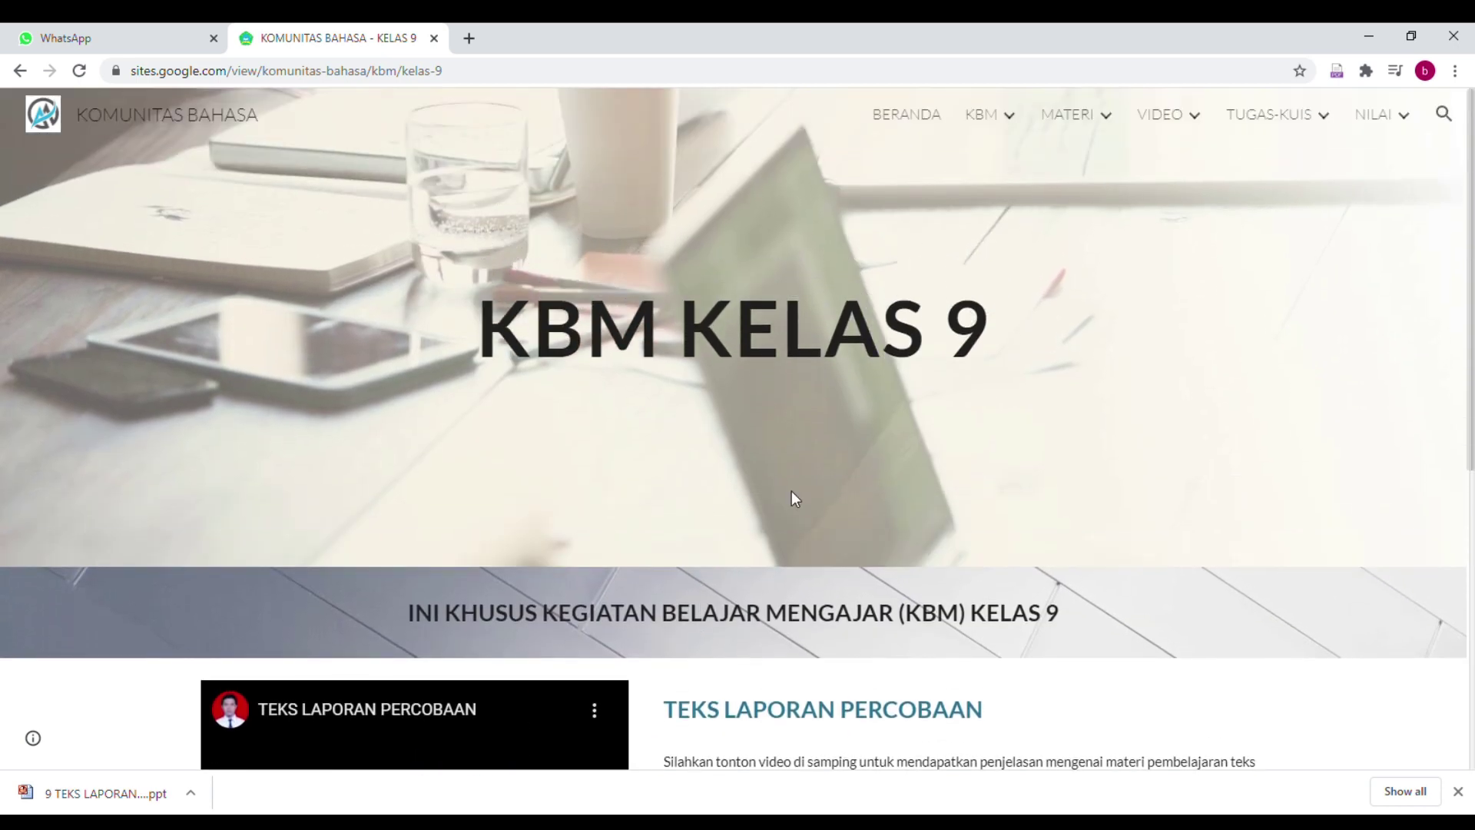
click(1008, 115)
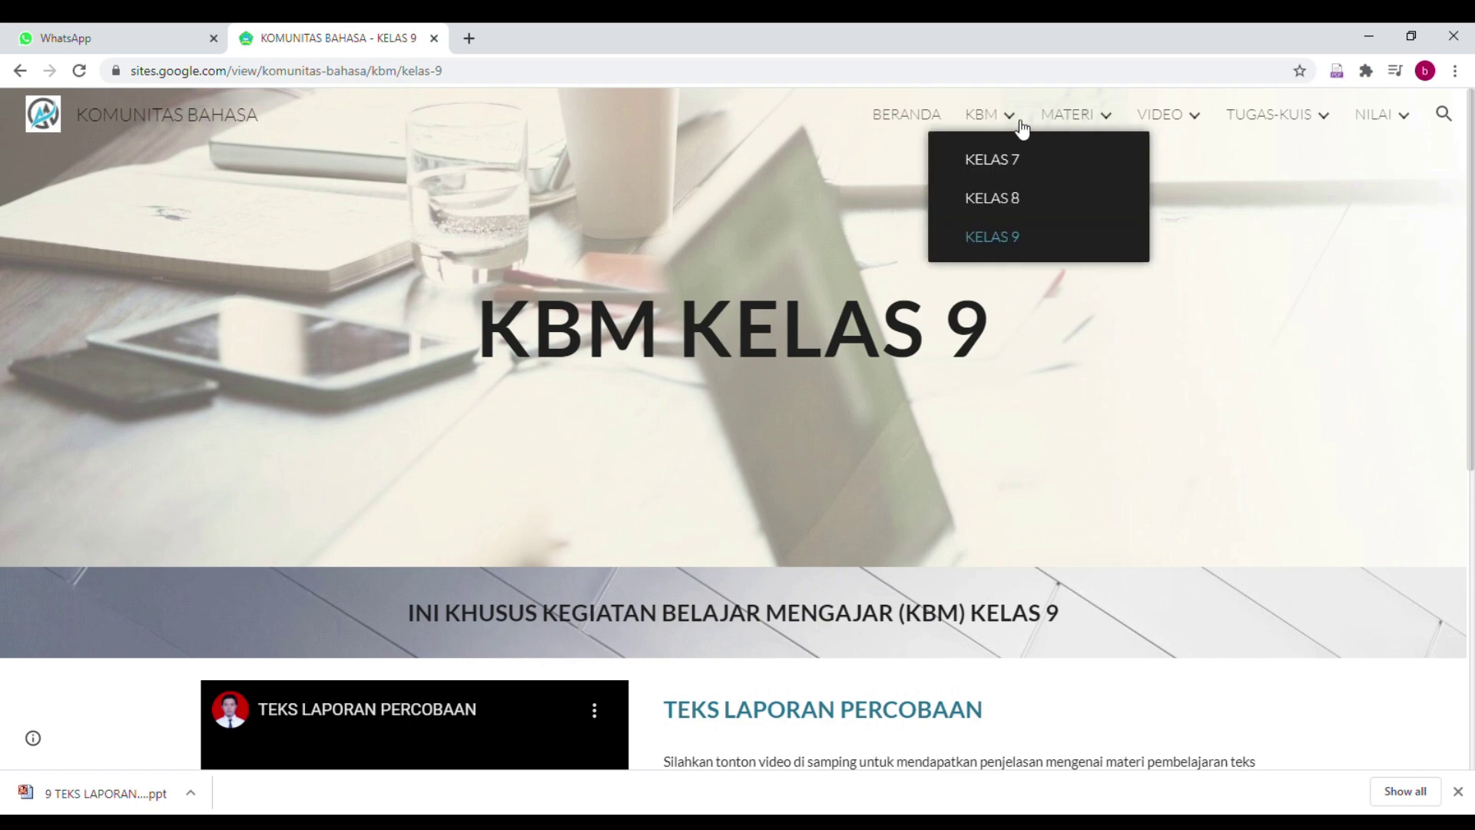
click(1005, 164)
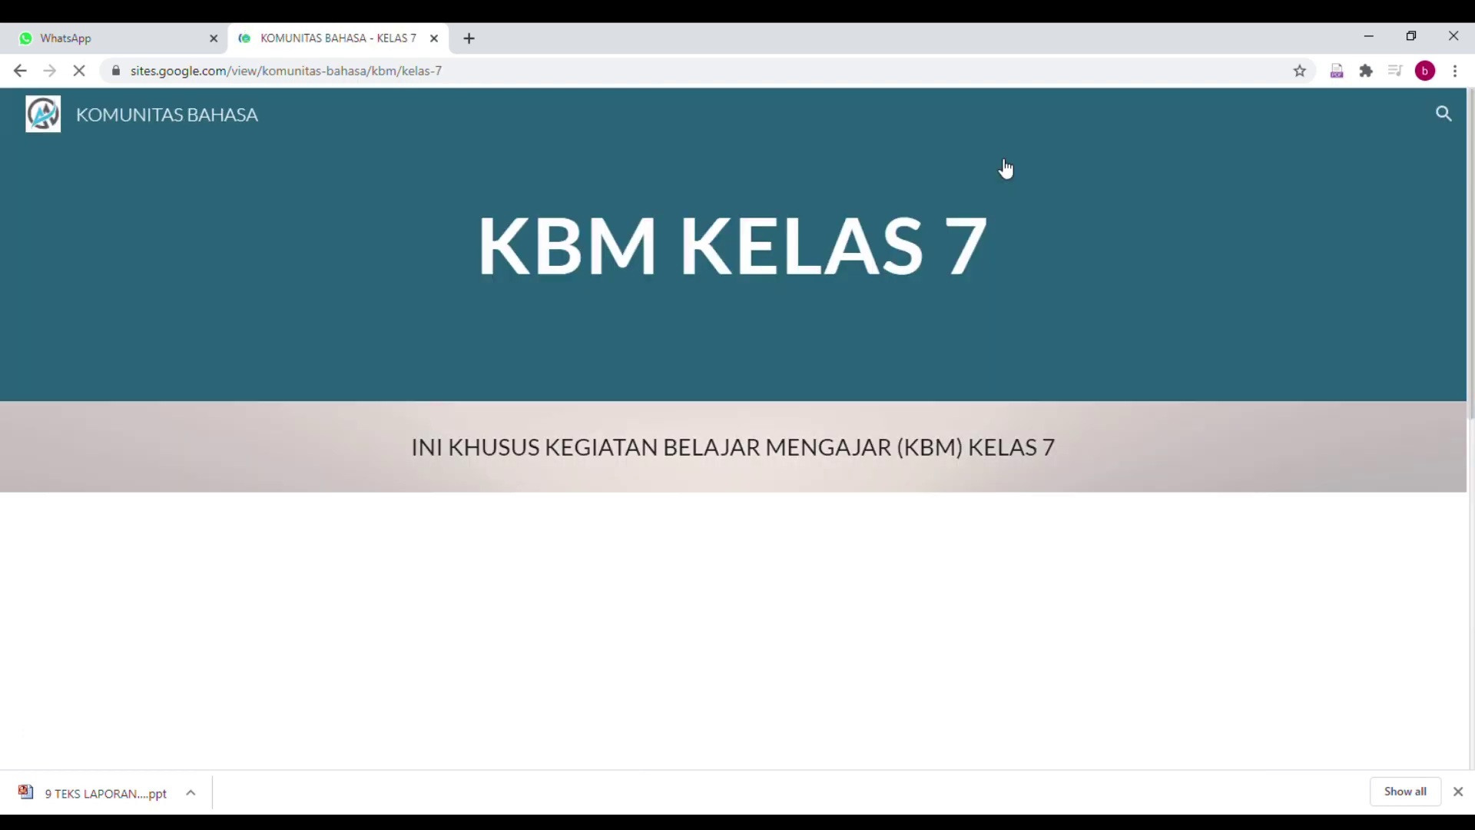
scroll(791, 392, down, 3)
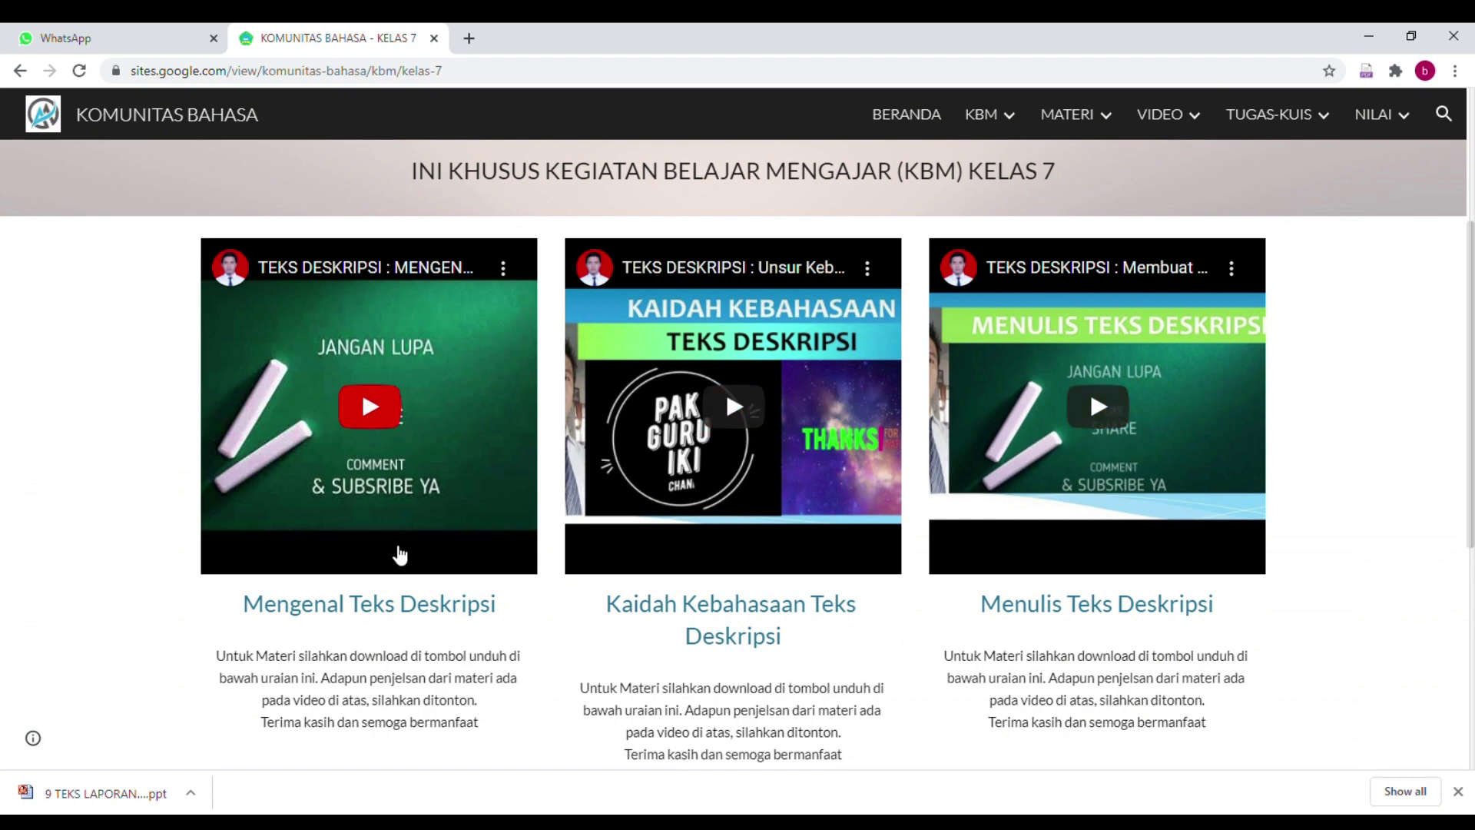
scroll(615, 515, down, 2)
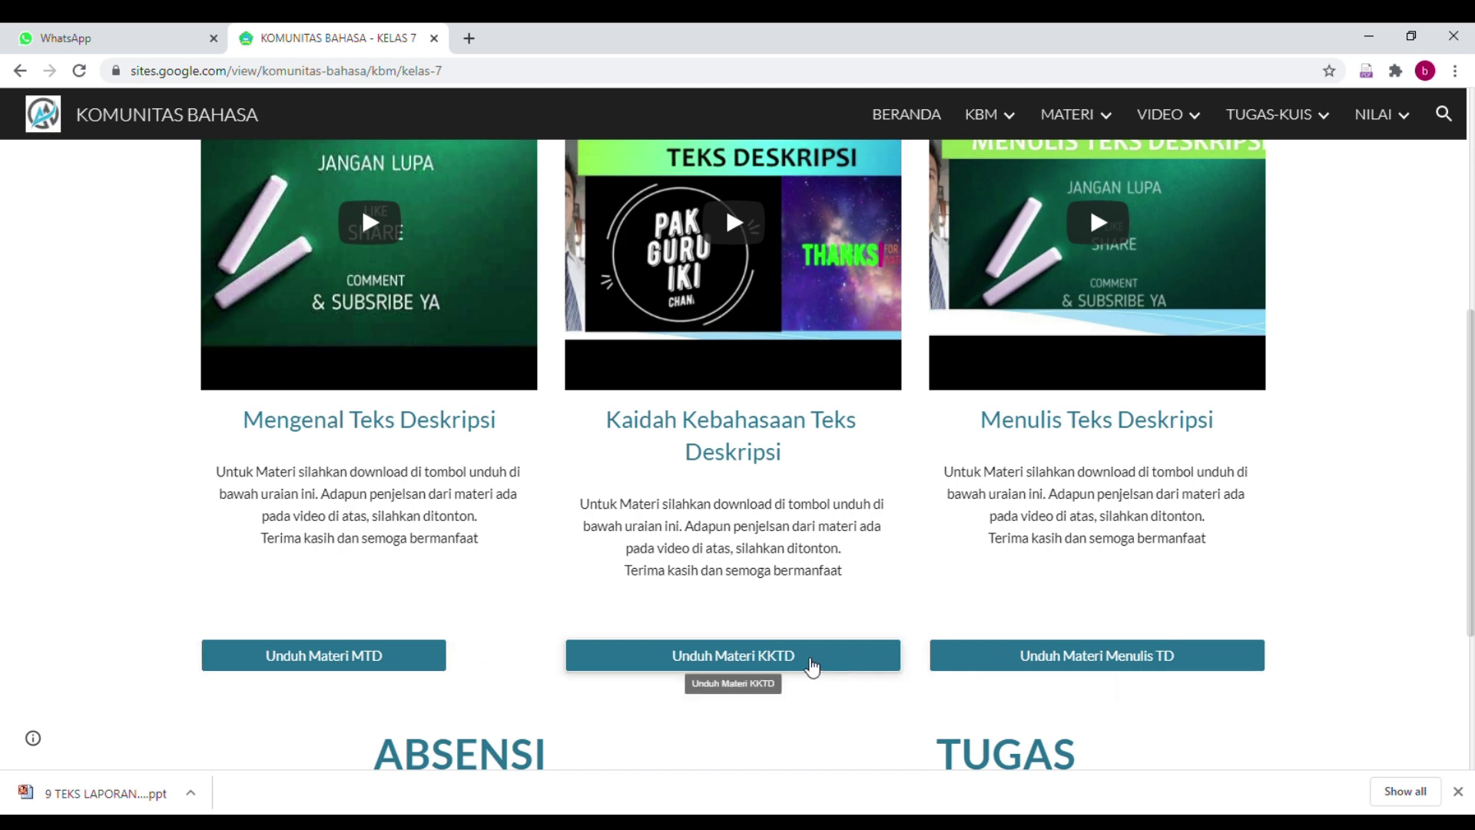
click(805, 666)
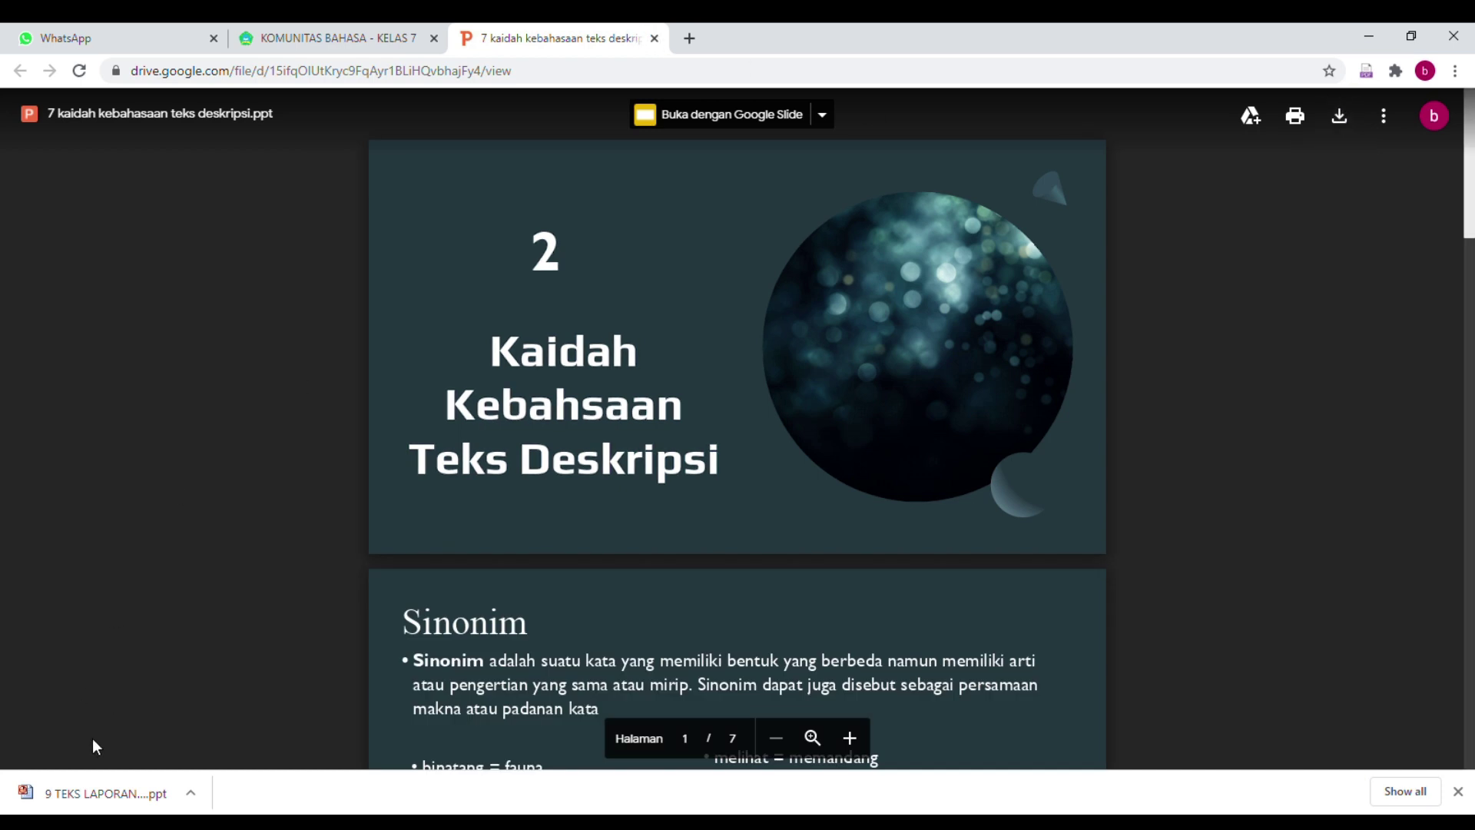
click(659, 43)
scroll(738, 338, down, 3)
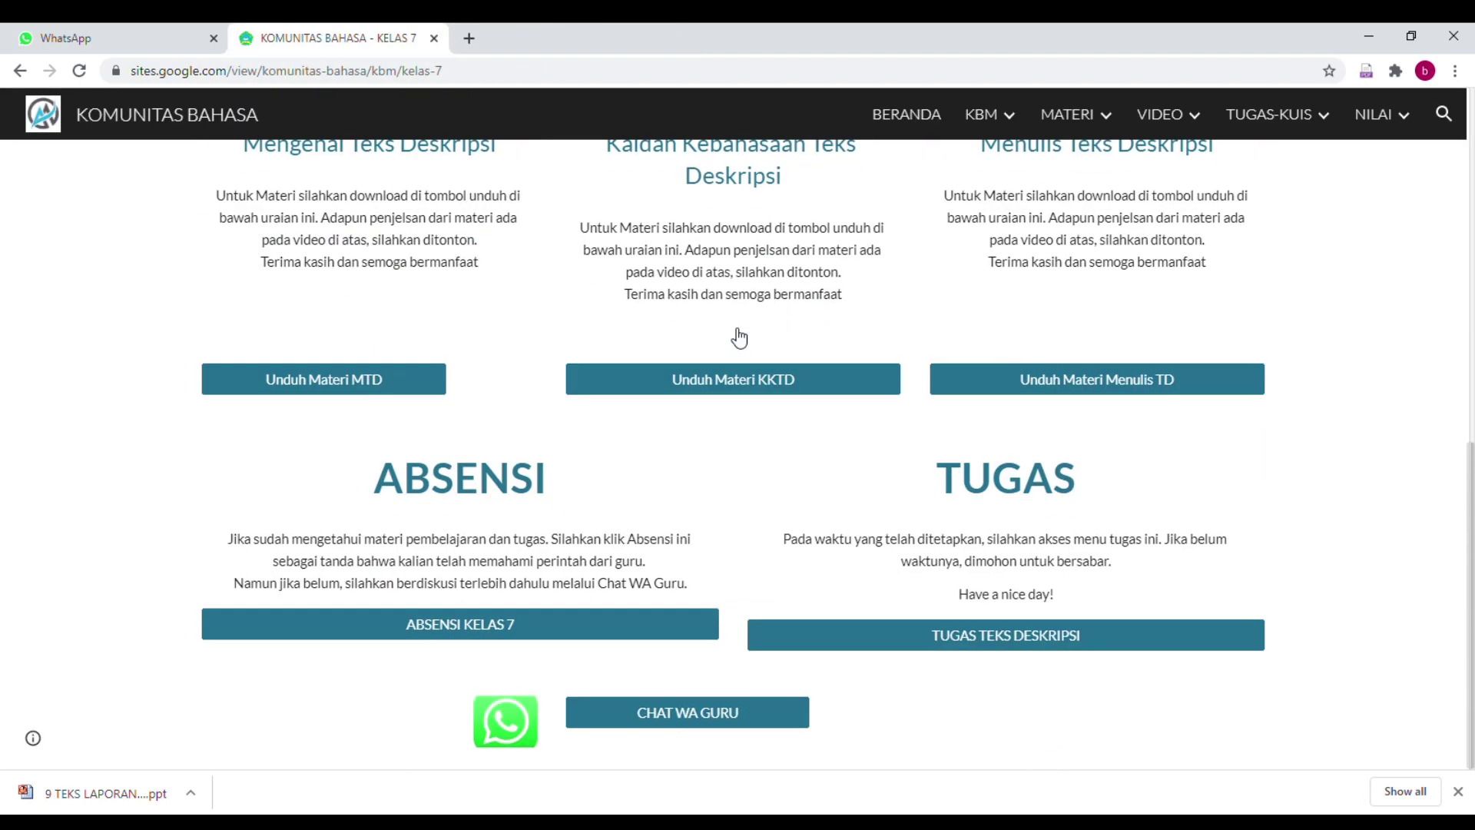